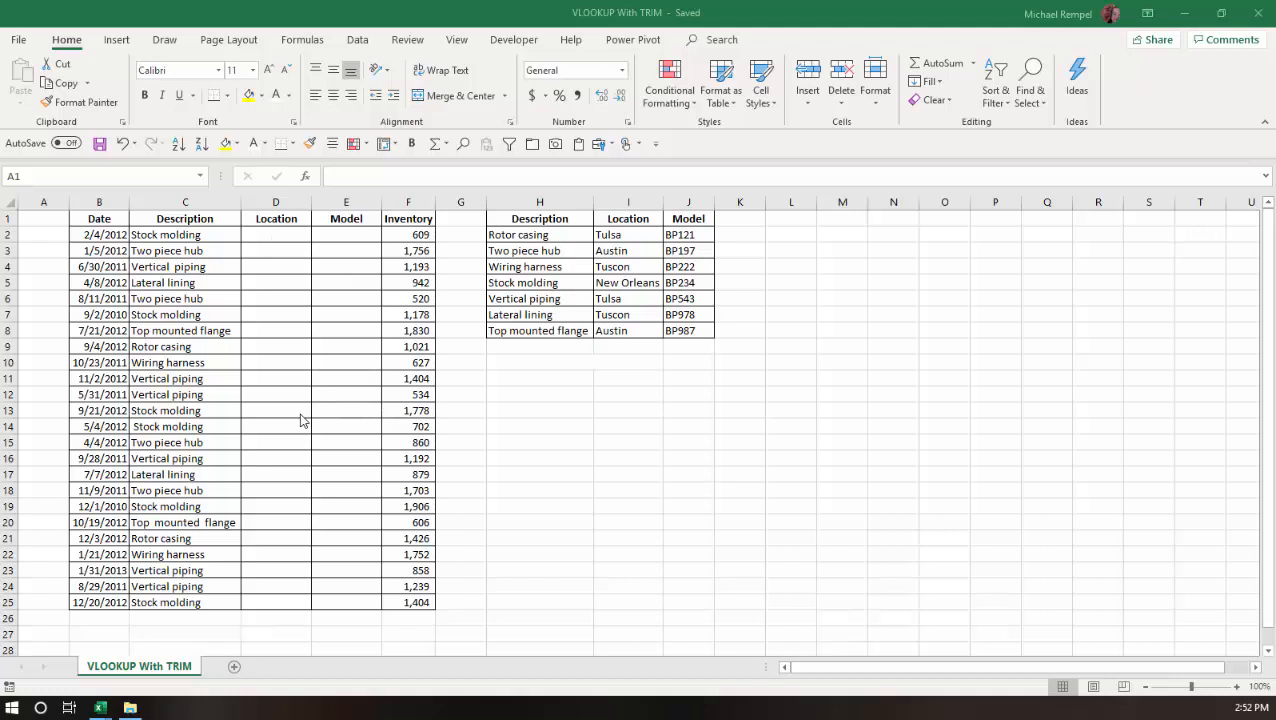
Step: Begin a VLOOKUP formula in D2 with lookup value $C2 and table array $H$2:$J$8
left_click(260, 235)
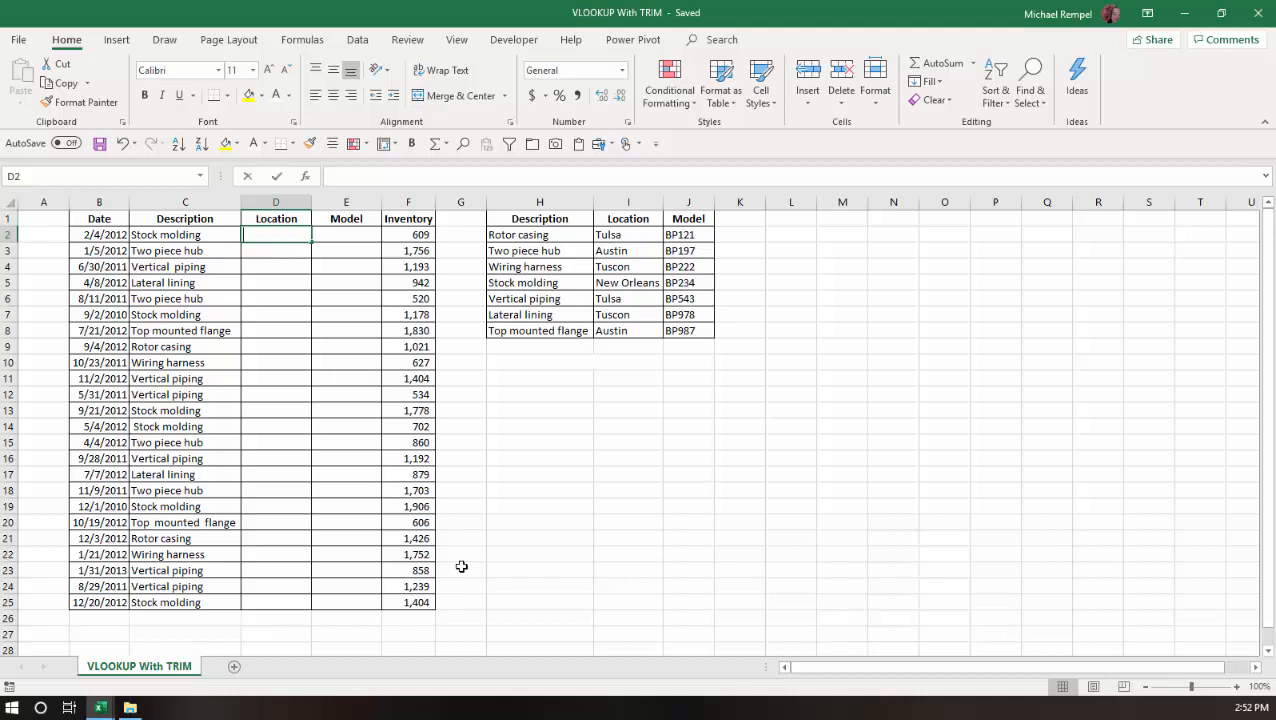
type("=vl")
key("Tab")
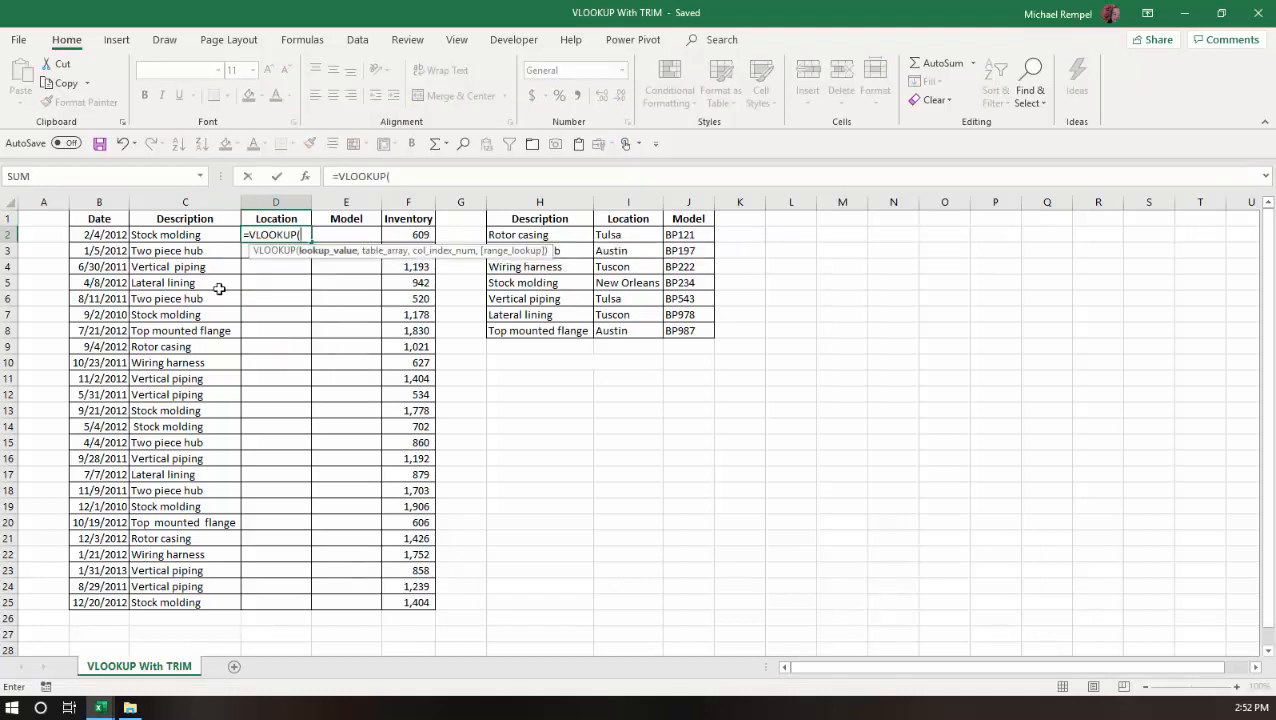
left_click(183, 234)
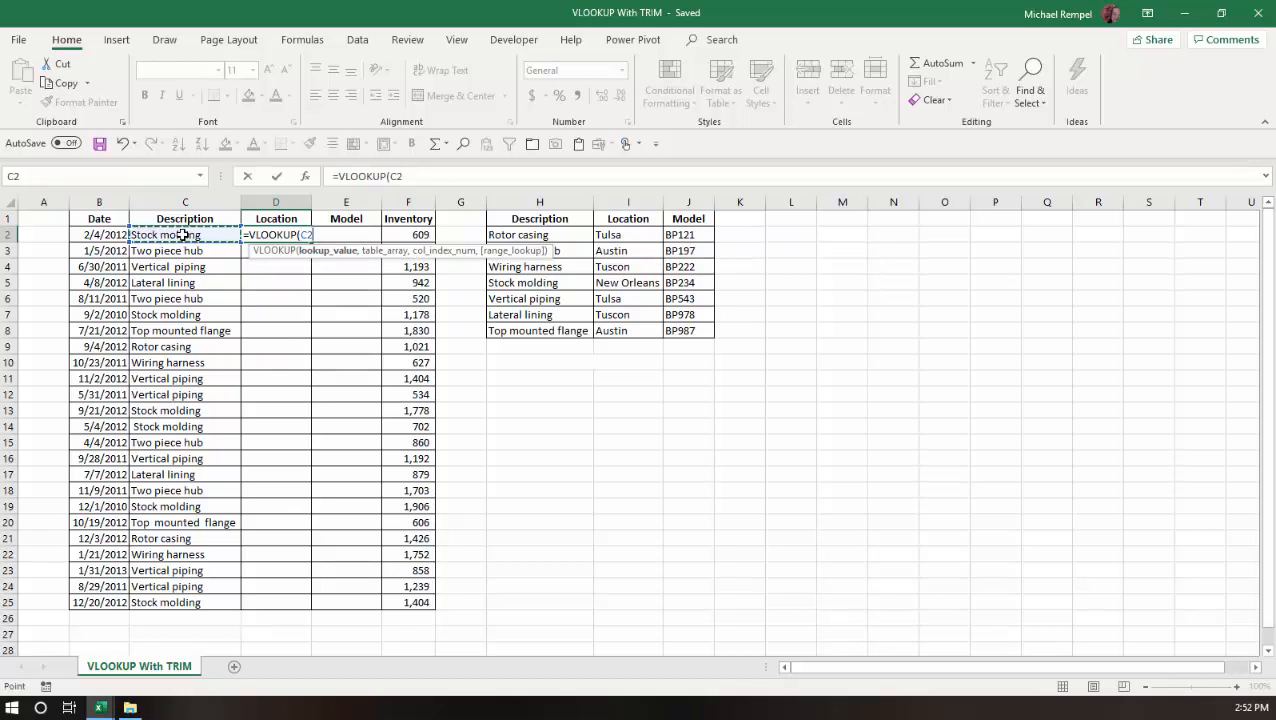
key("F4")
key("F4")
key("F4")
type(",")
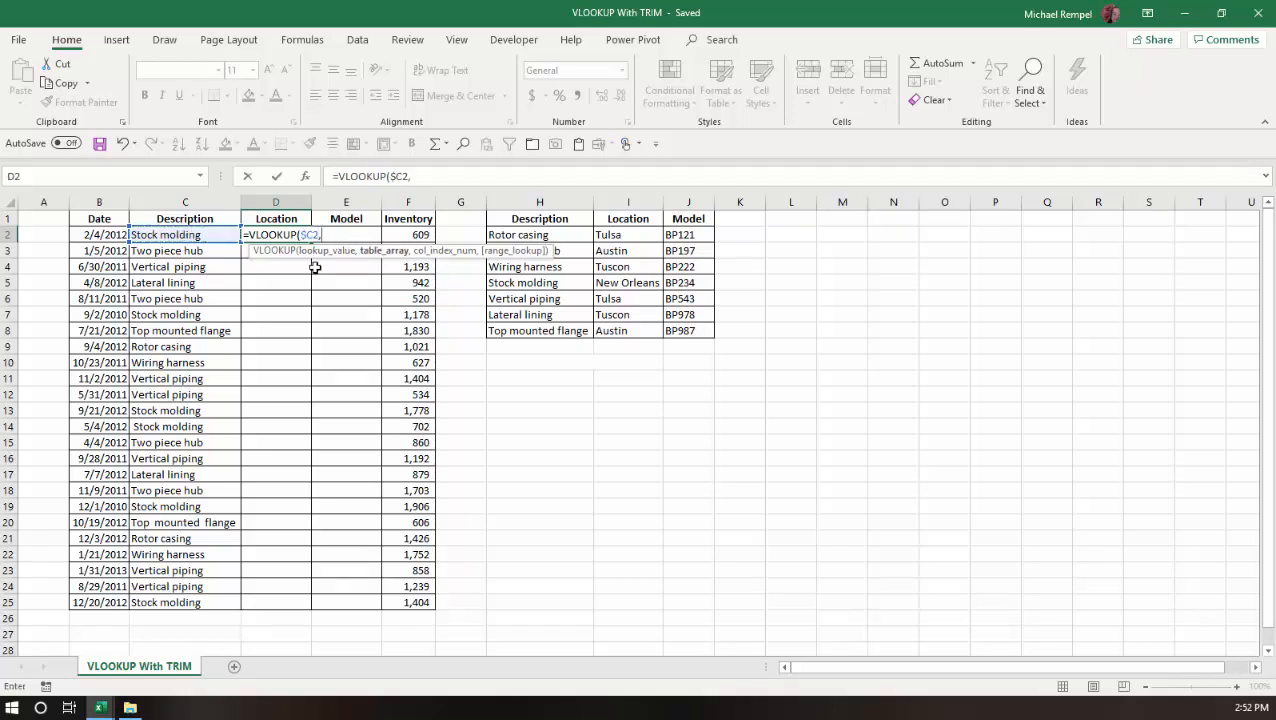
left_click_drag(532, 236, 688, 329)
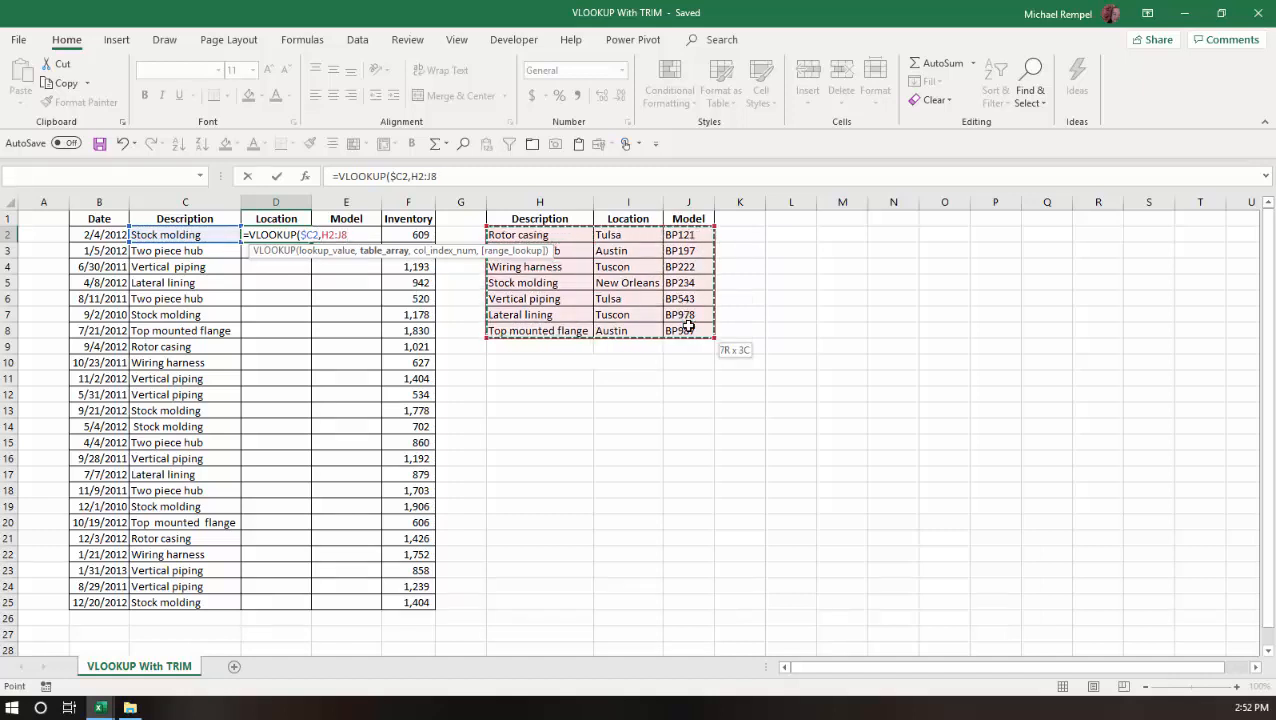
key("F4")
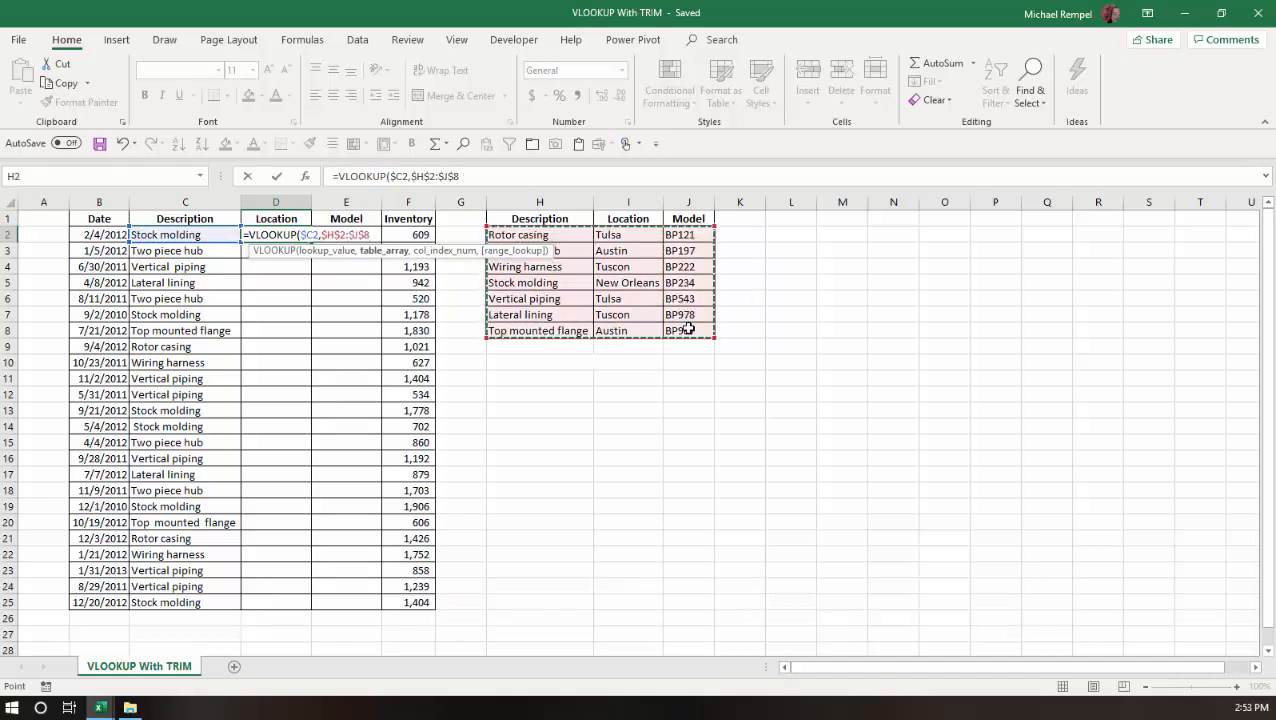
type(",")
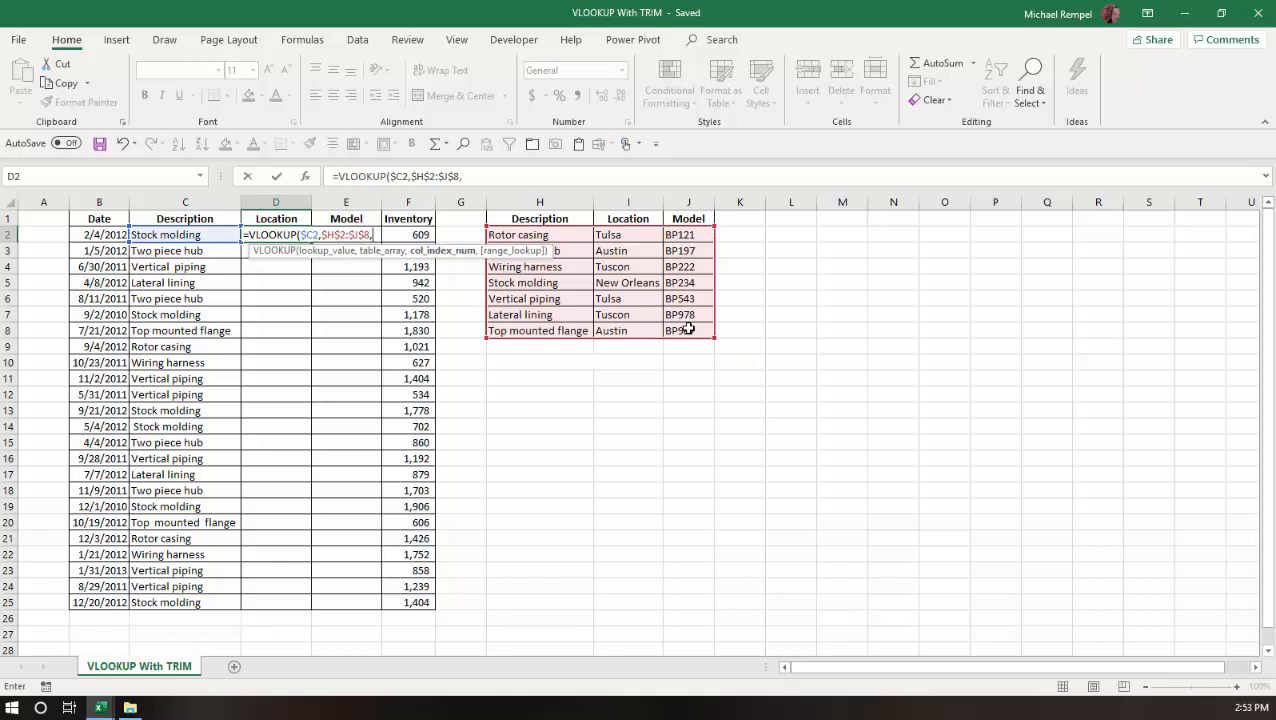
type("col")
Step: Complete the D2 formula with COLUMN(B1) as the column index and 0 for an exact match
key("Tab")
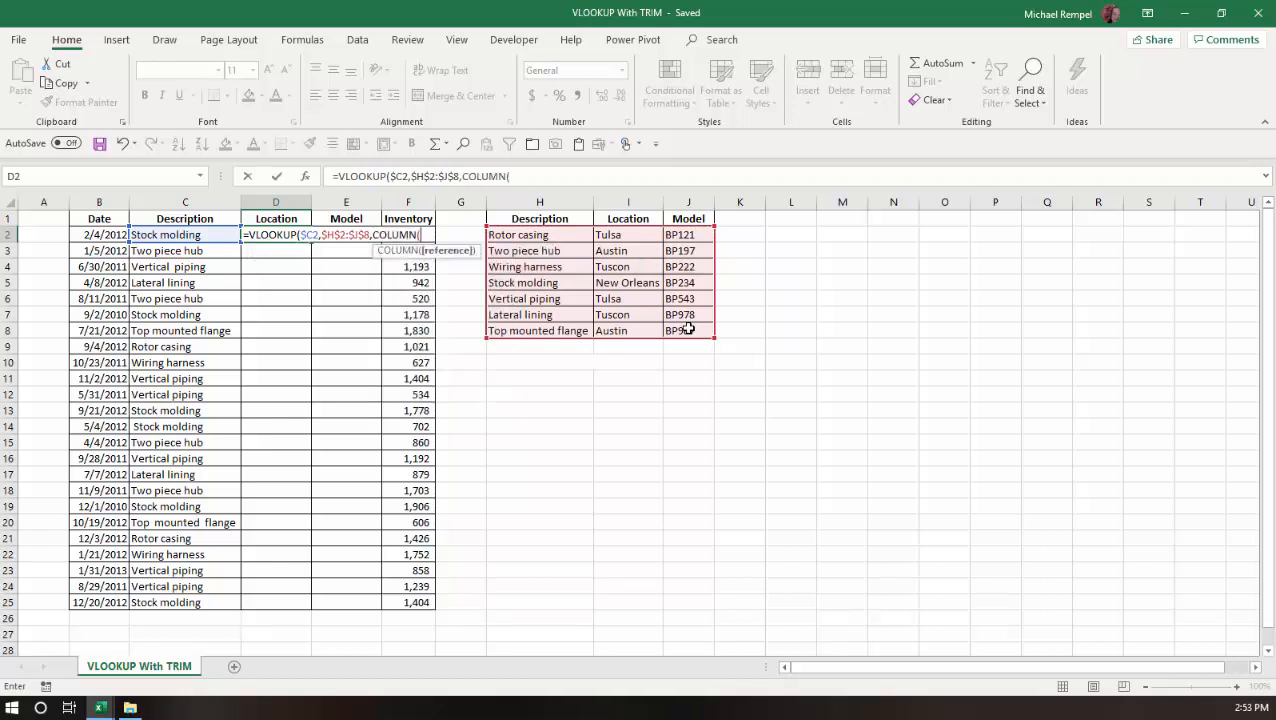
type("b")
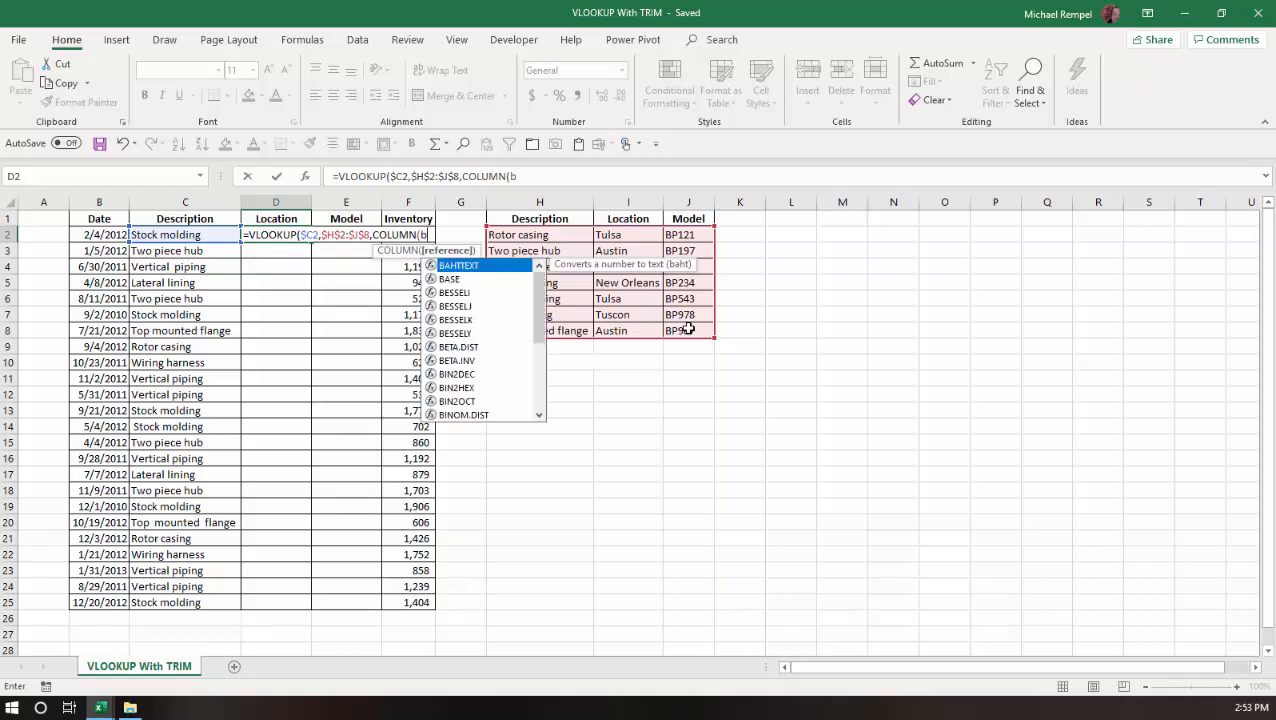
type("1)")
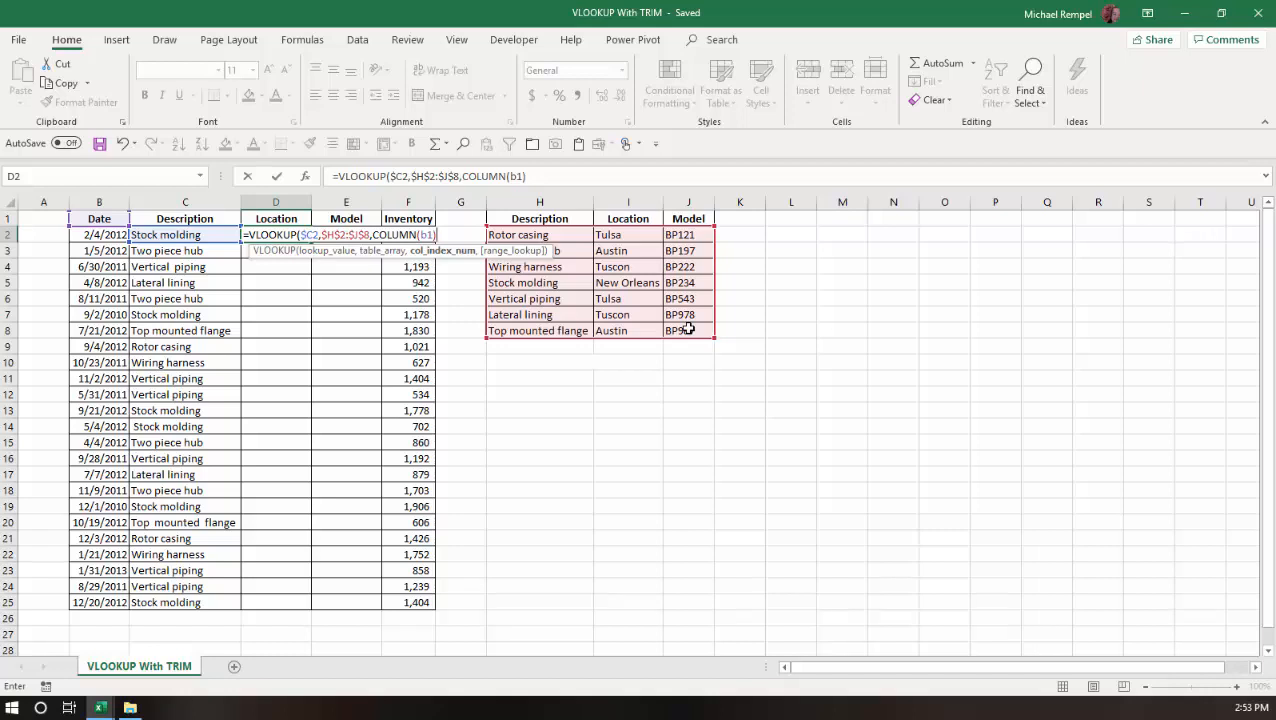
type(",")
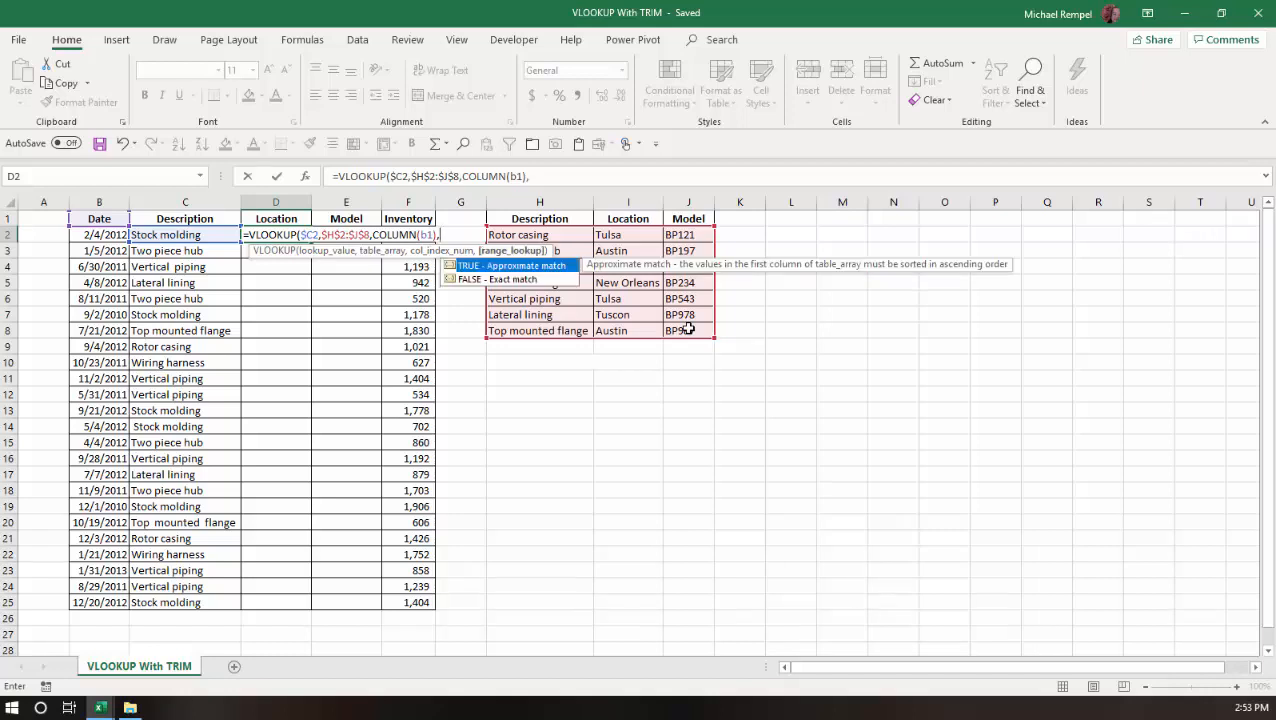
type("0)")
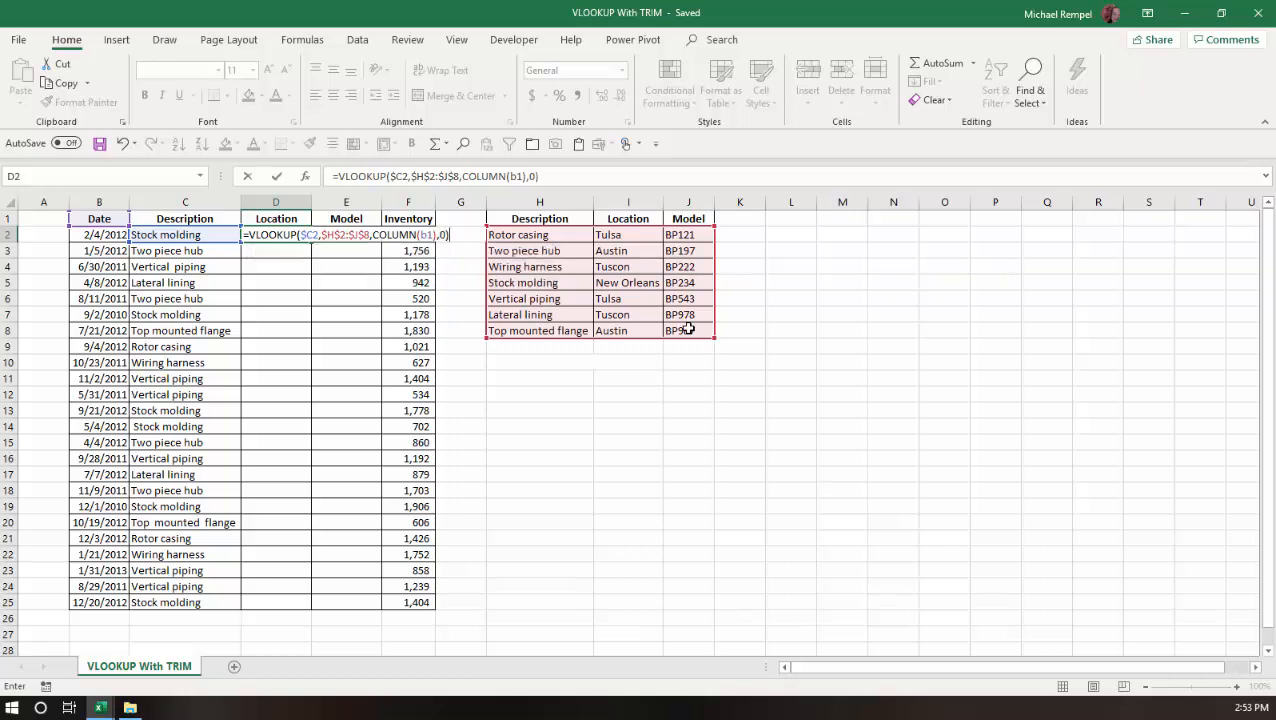
key("Return")
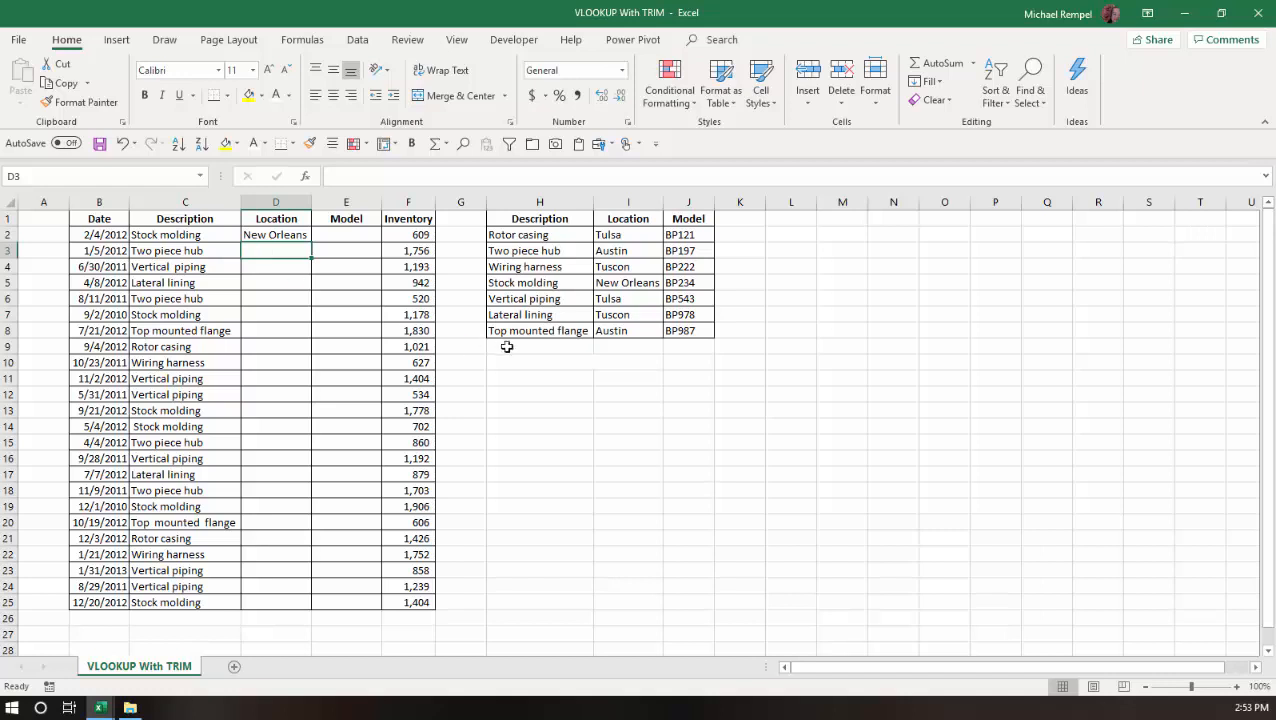
Step: Copy the D2 lookup formula across to the Model column and down both columns to row 25
left_click(292, 236)
left_click_drag(312, 242, 362, 240)
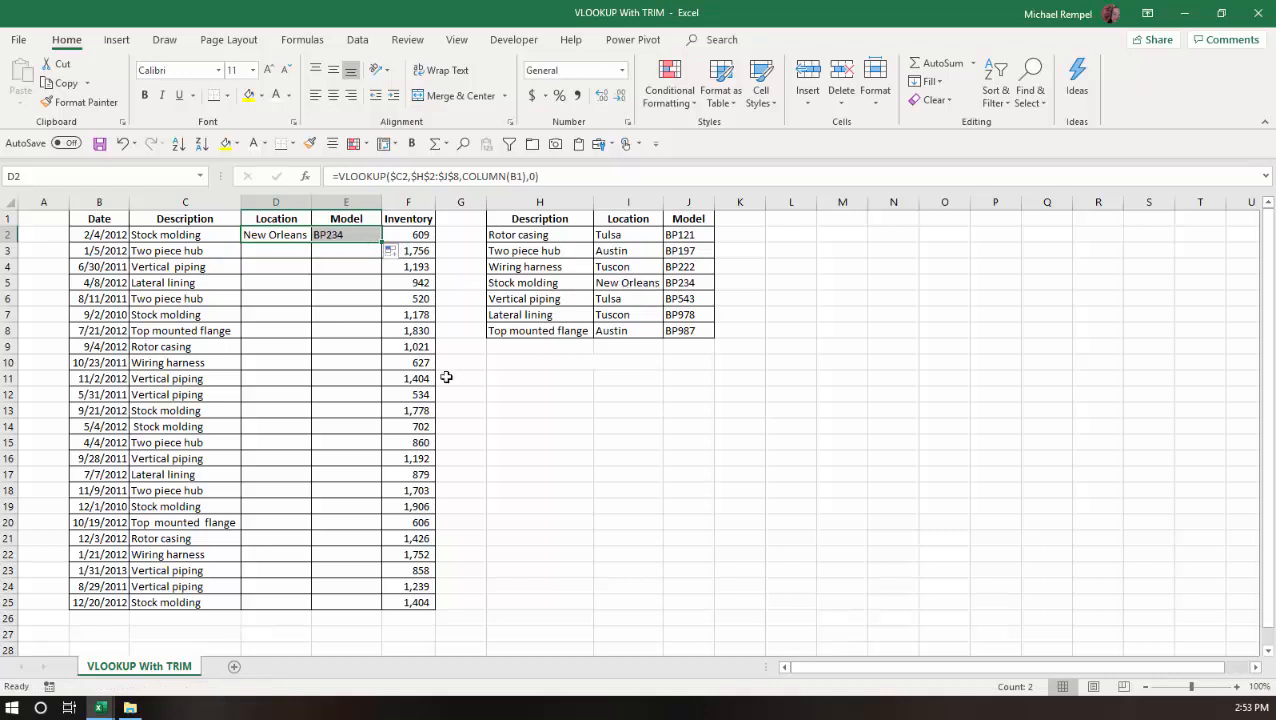
double_click(381, 242)
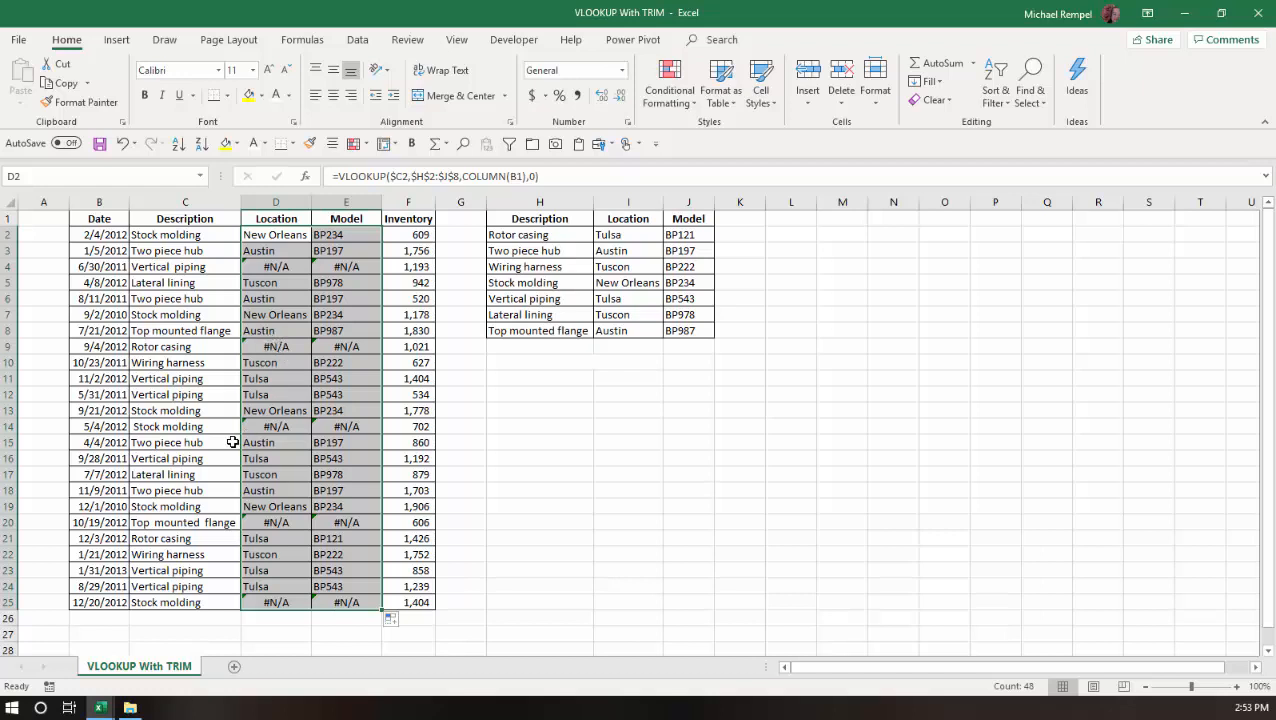
Step: Compare the Description, Location and Model cells for Stock molding in row 2 with those in row 25
left_click(172, 236)
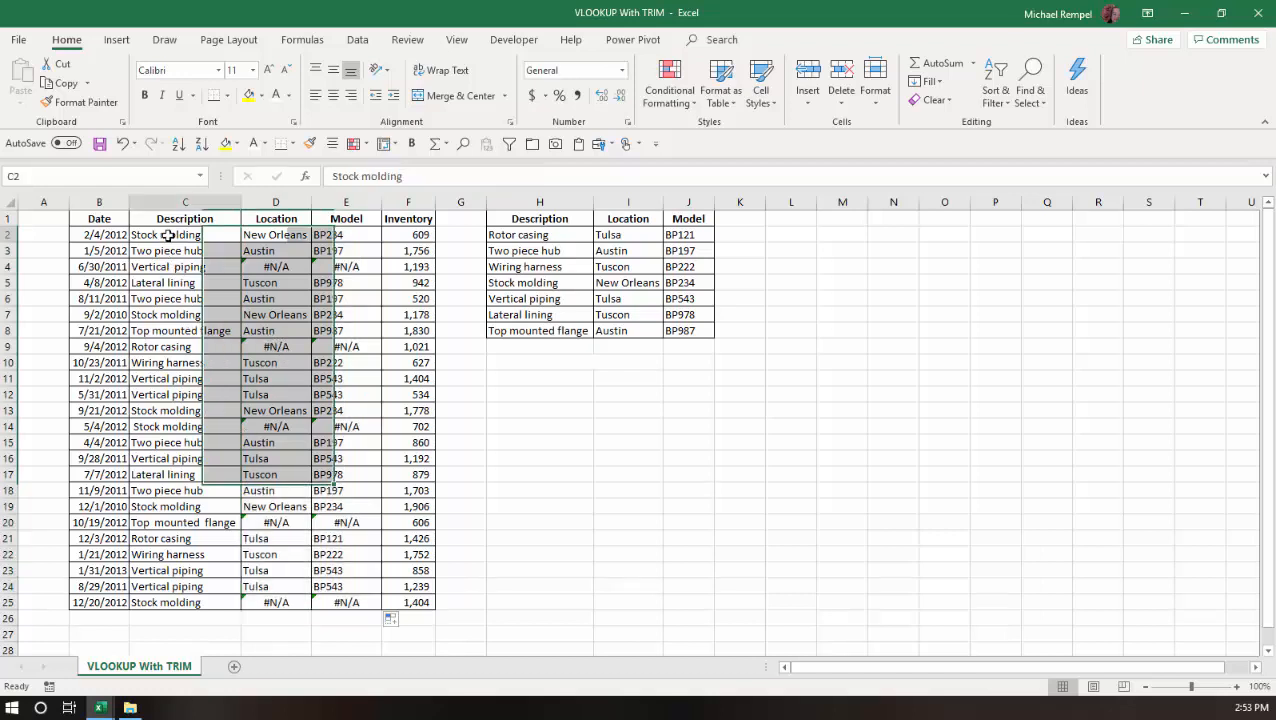
left_click(287, 234)
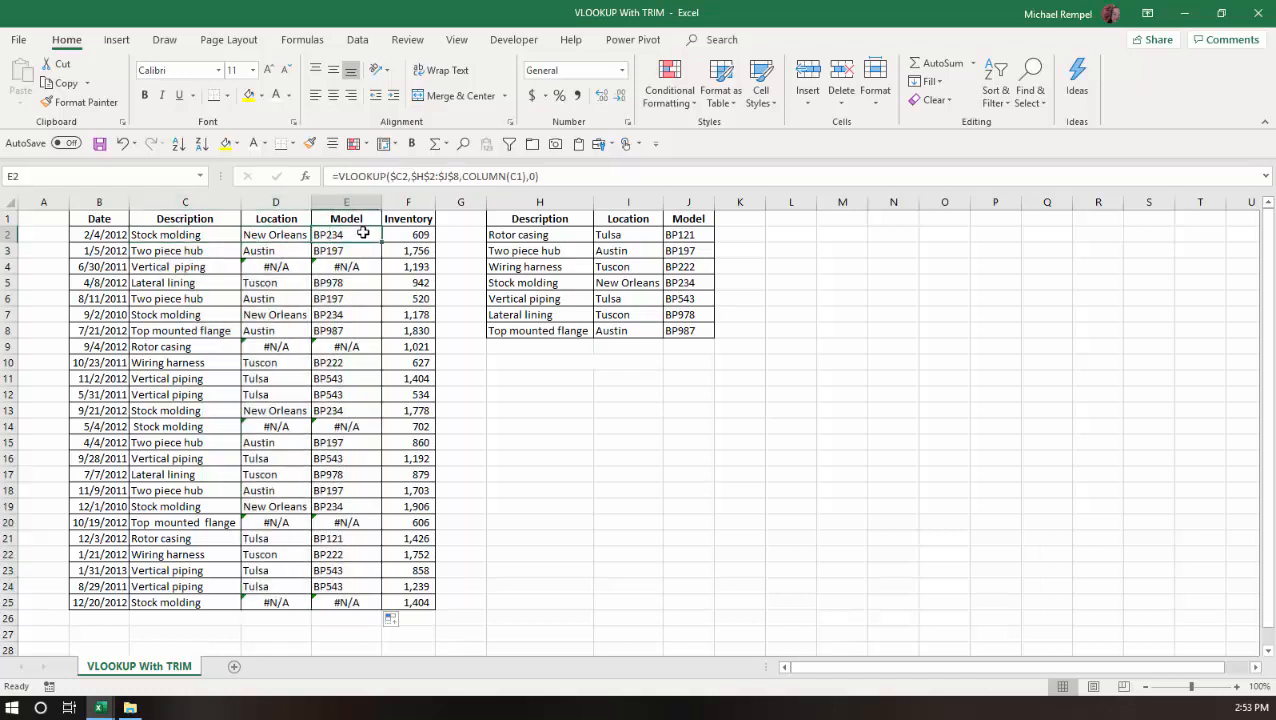
left_click(170, 601)
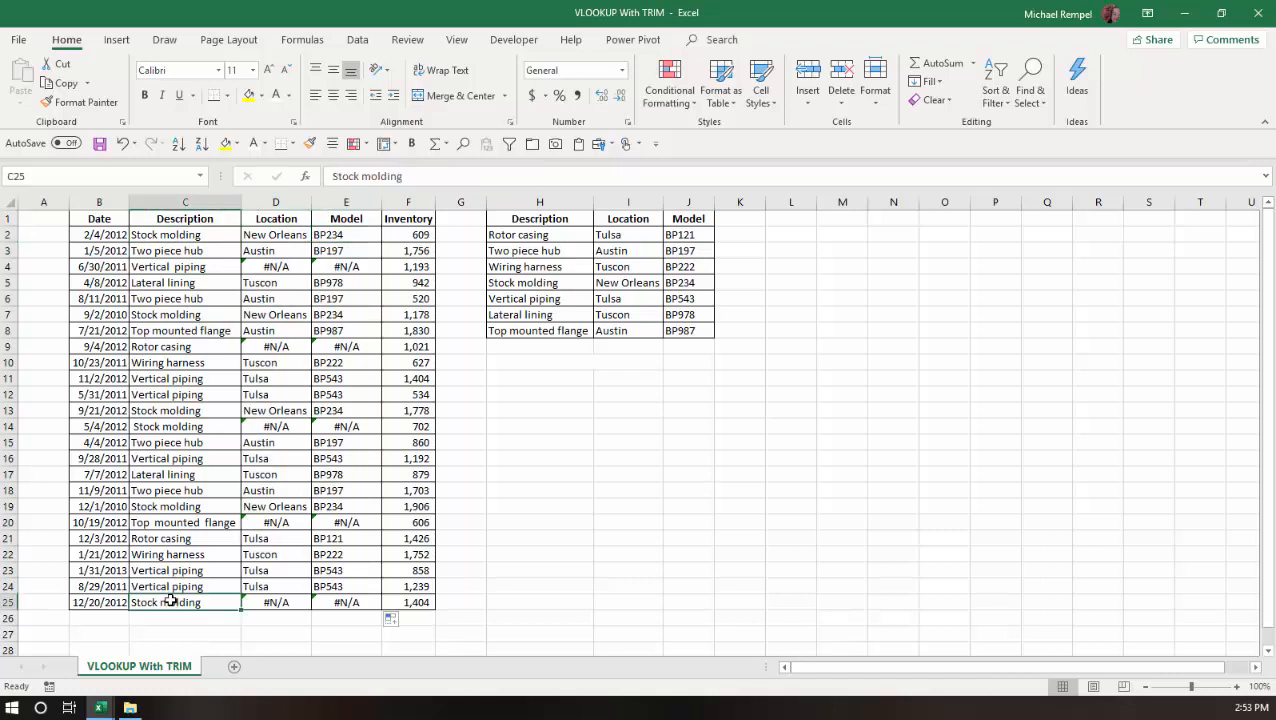
left_click(279, 602)
left_click(336, 602)
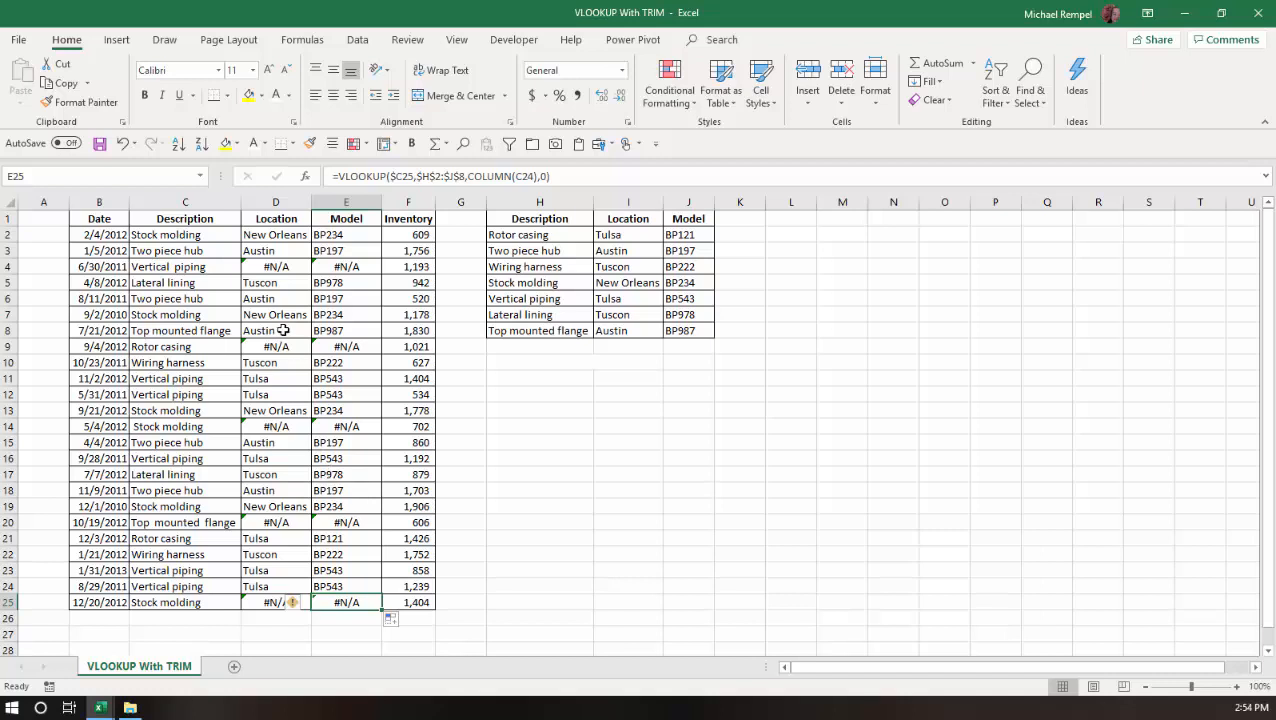
Step: Compare the spacing inside the Vertical piping text in C4 with the lookup table entry in H6
left_click(190, 268)
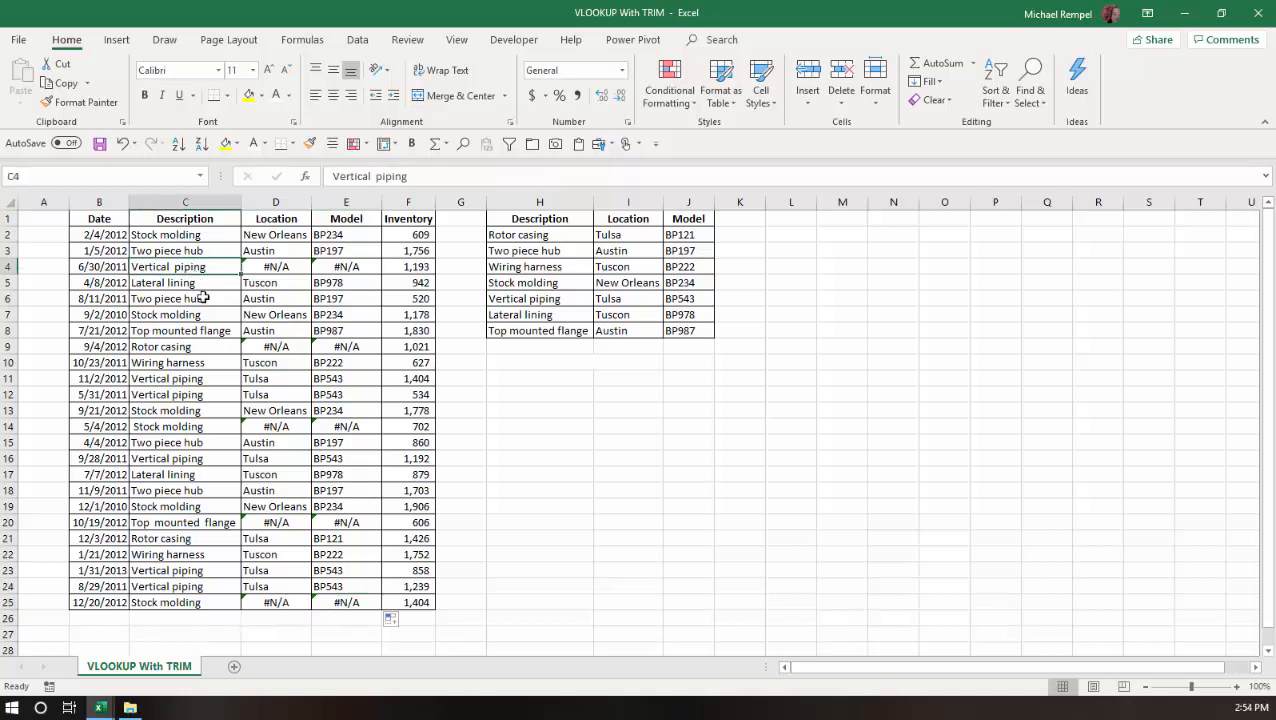
left_click(375, 177)
left_click(375, 177)
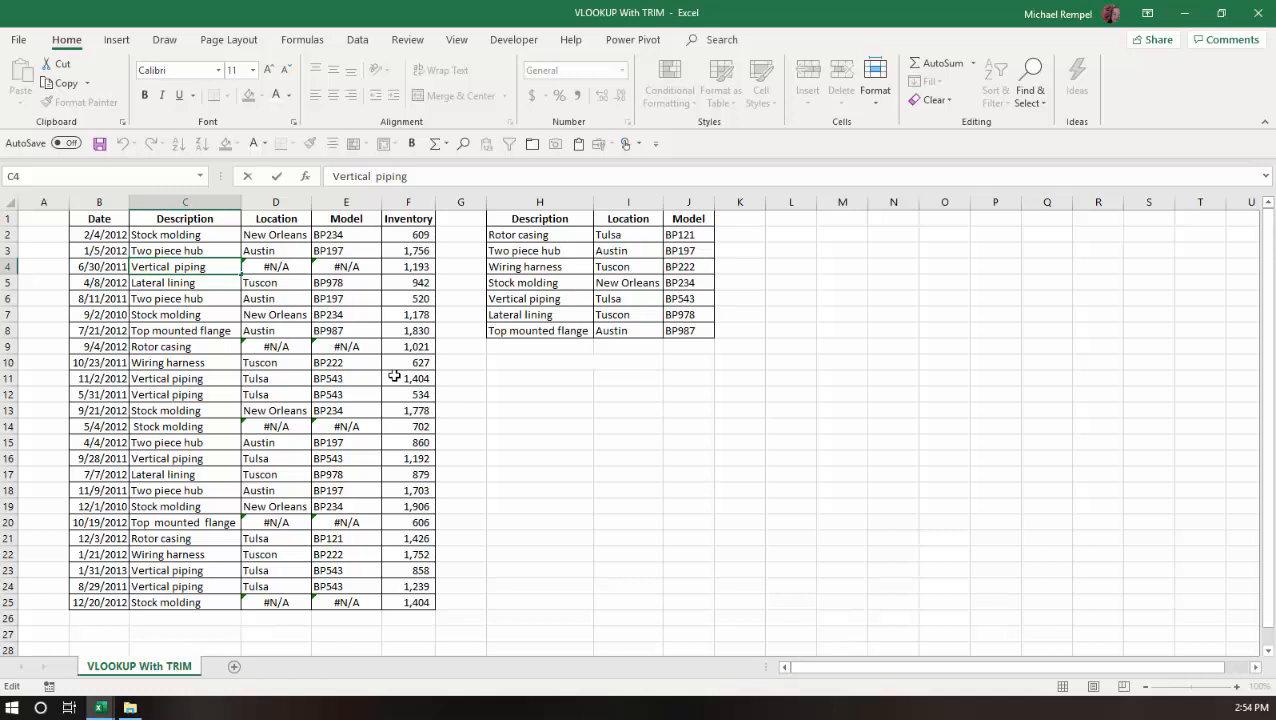
key("Escape")
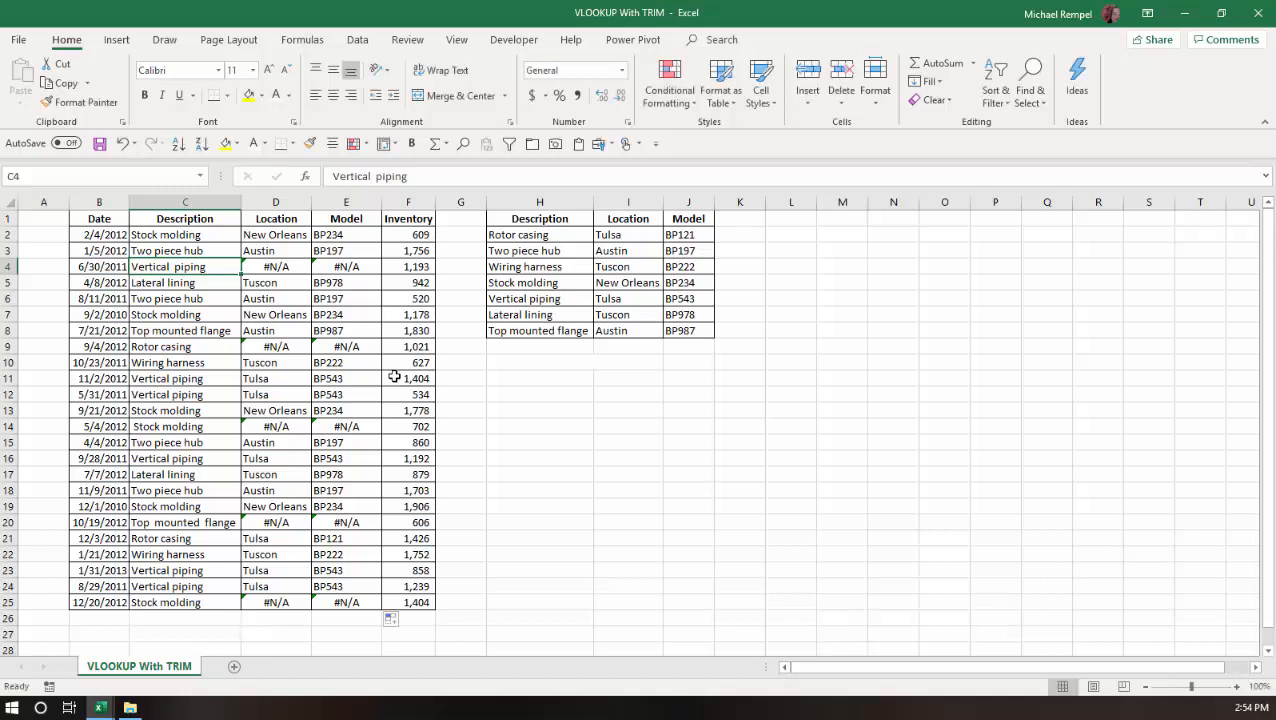
left_click(540, 302)
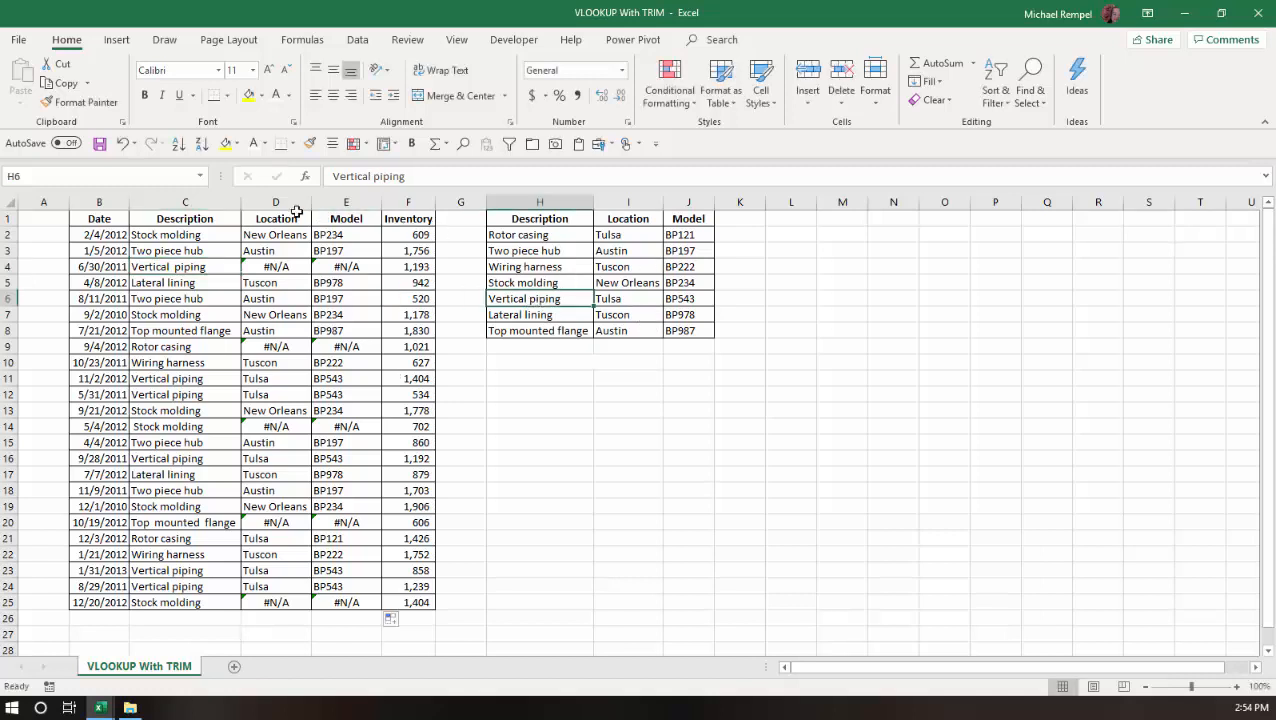
left_click(371, 176)
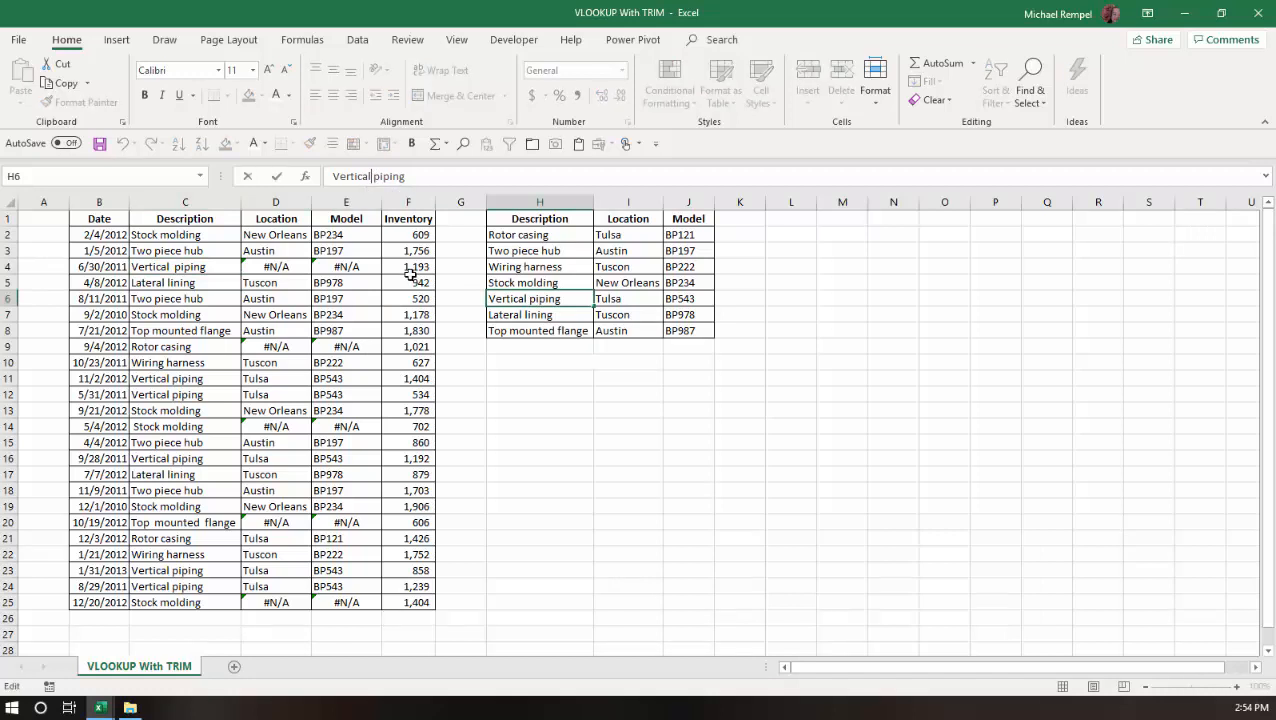
key("Escape")
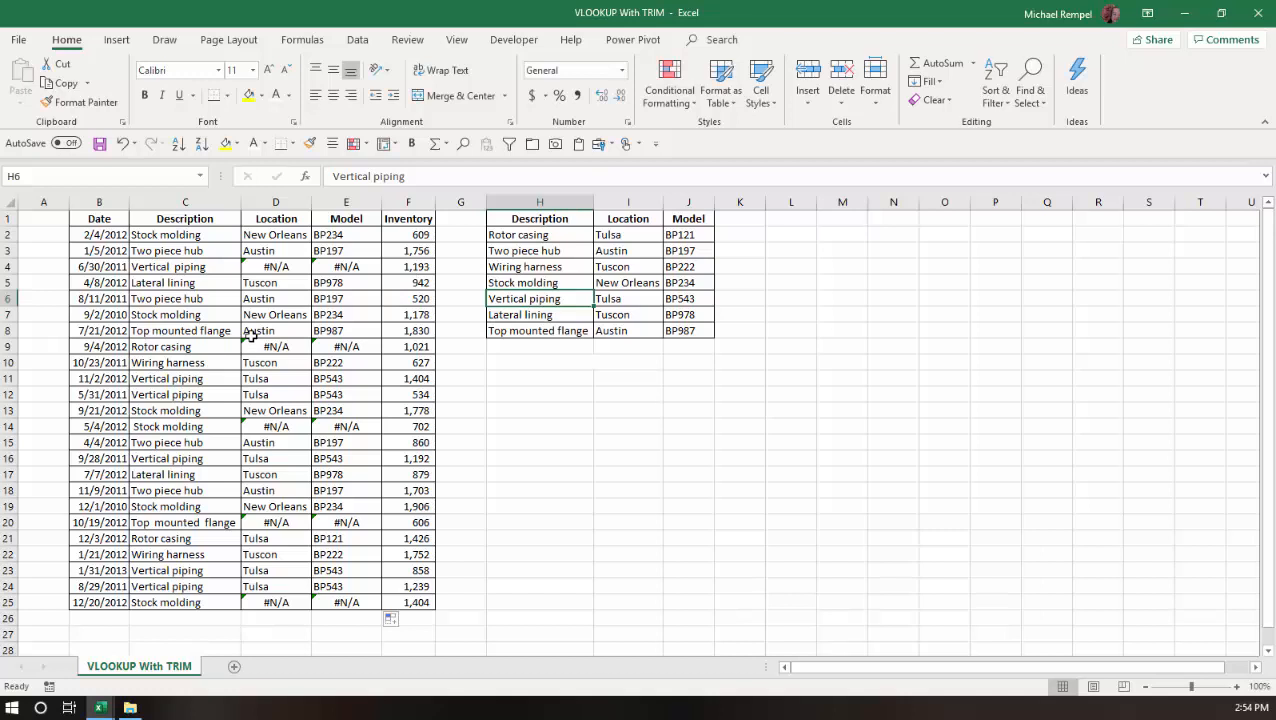
Step: Inspect the descriptions in C9, C20 and C14 for trailing, inner and leading spaces without changing them
left_click(172, 347)
left_click(444, 174)
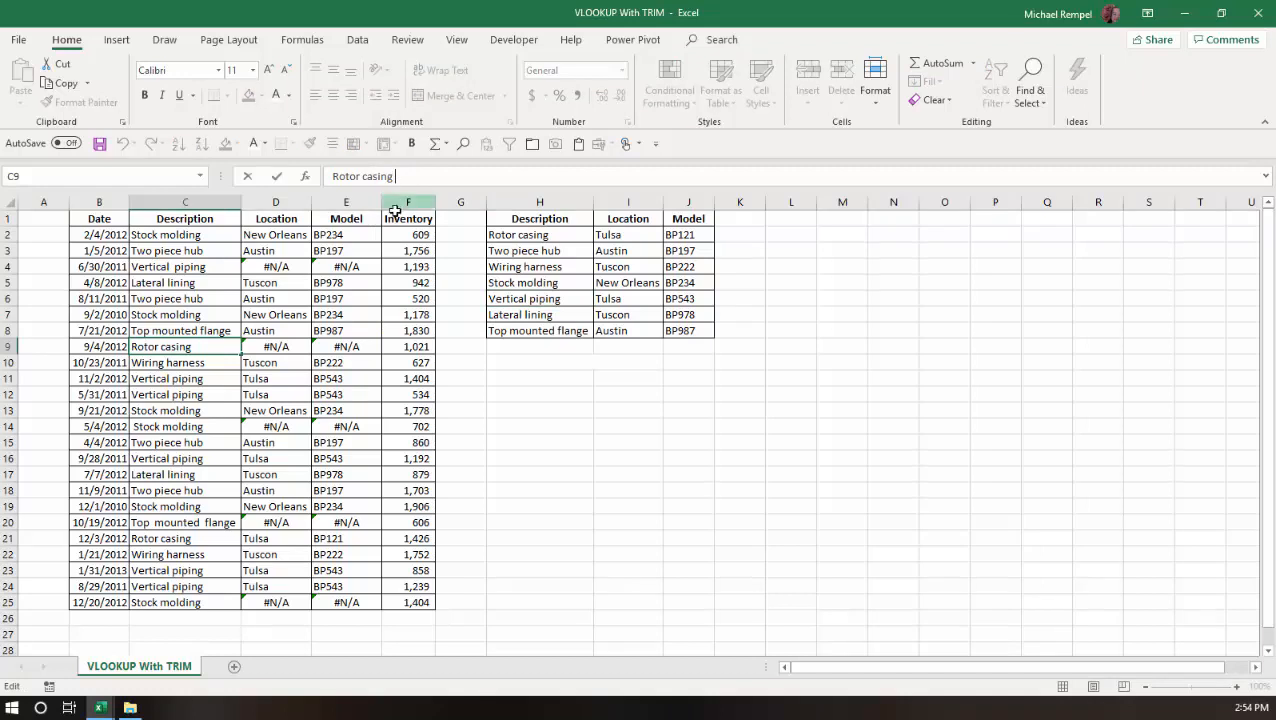
left_click(163, 524)
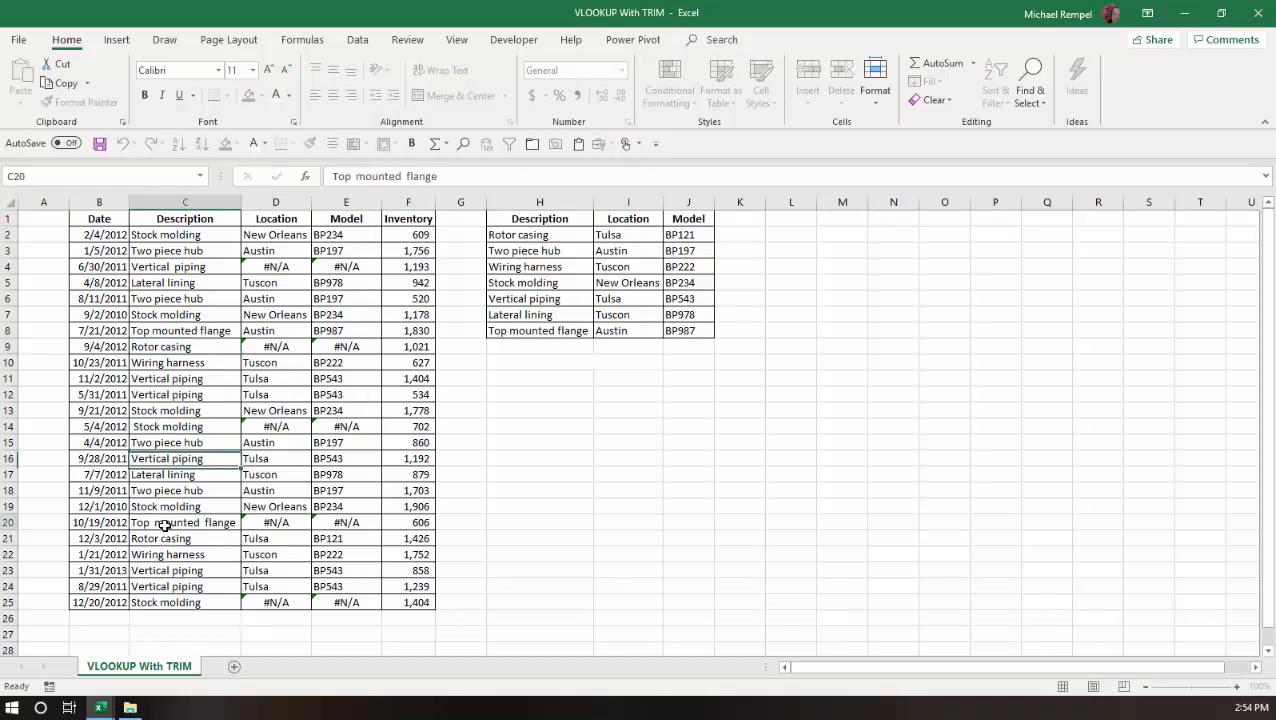
left_click(404, 176)
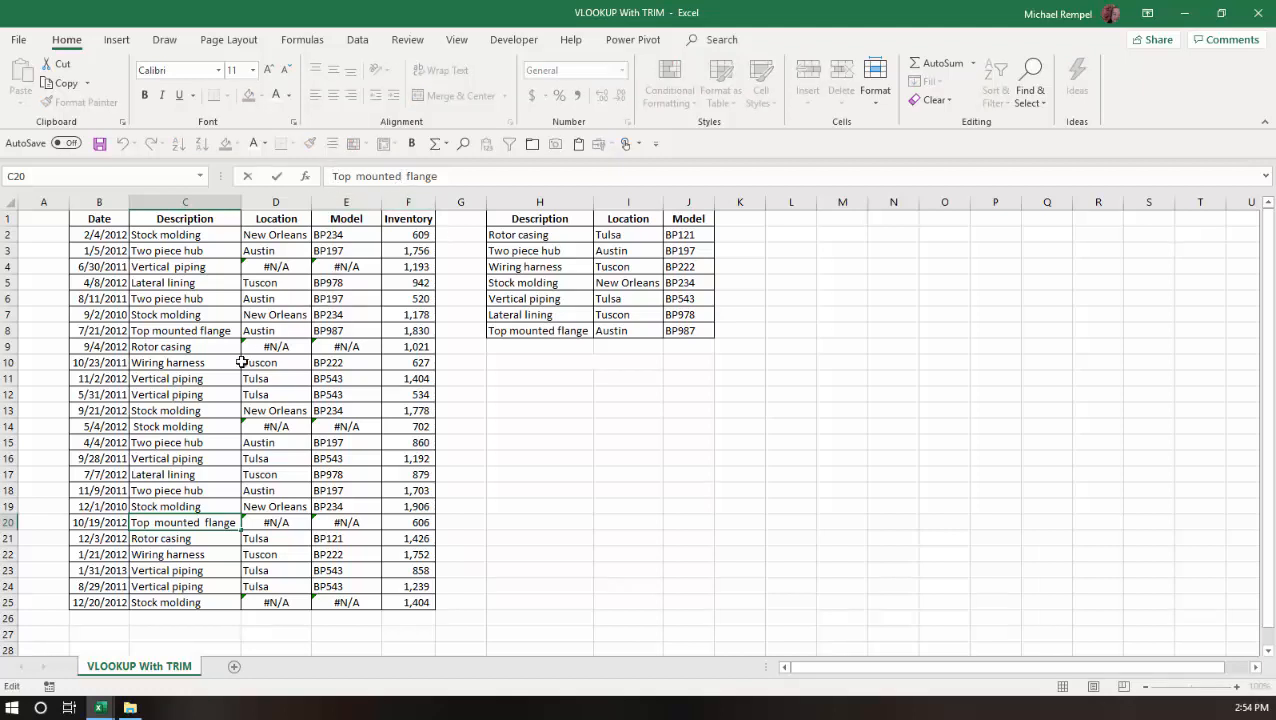
left_click(181, 426)
left_click(330, 178)
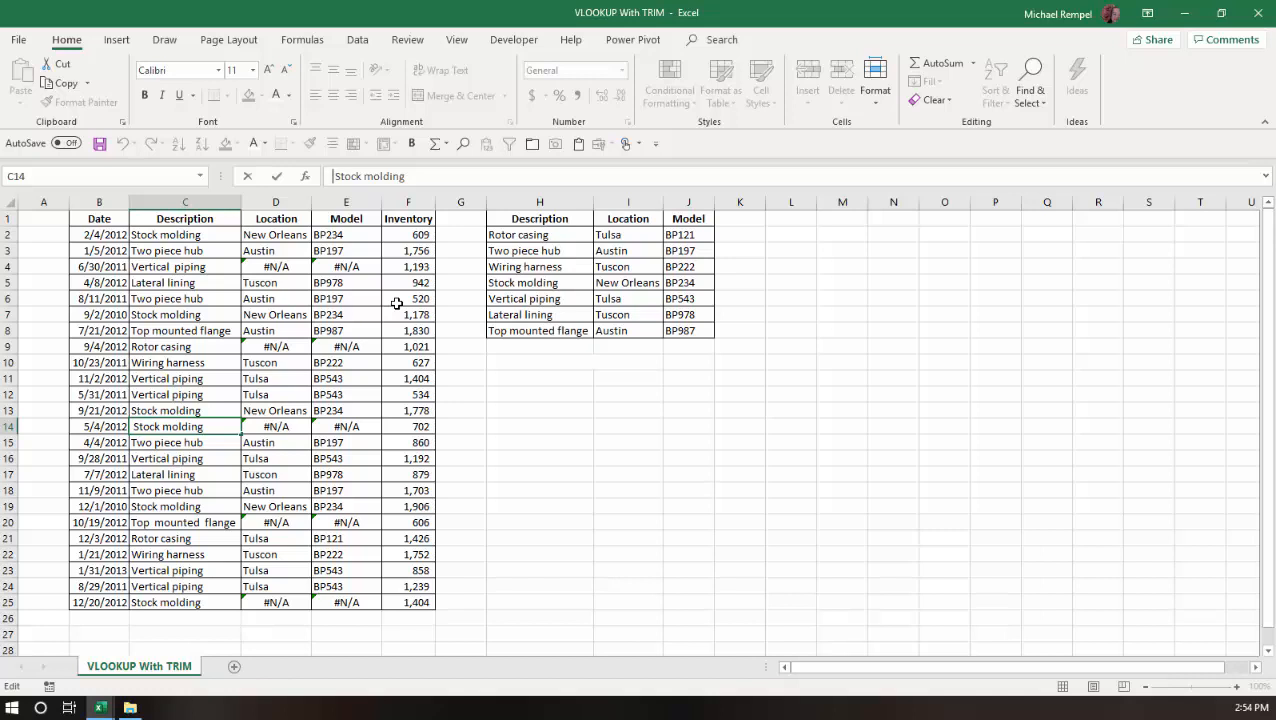
key("Escape")
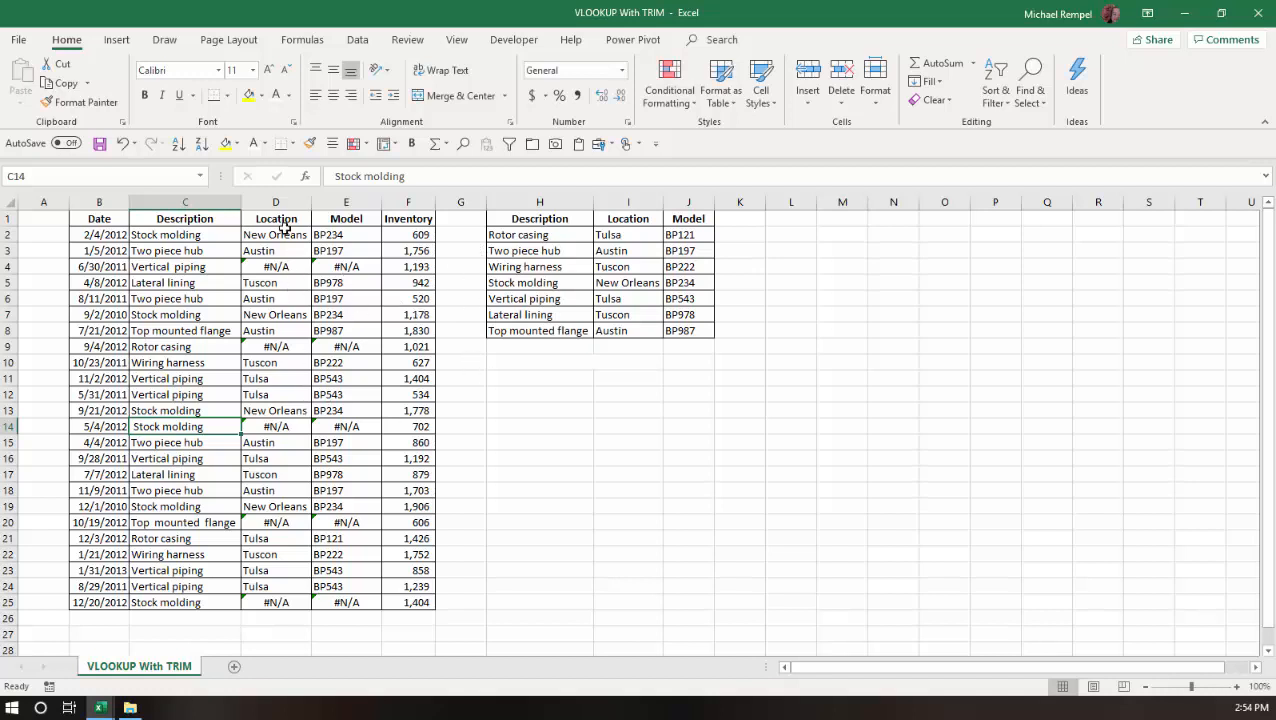
Step: Change the font color of the hidden sample text in H10 to black
left_click(540, 361)
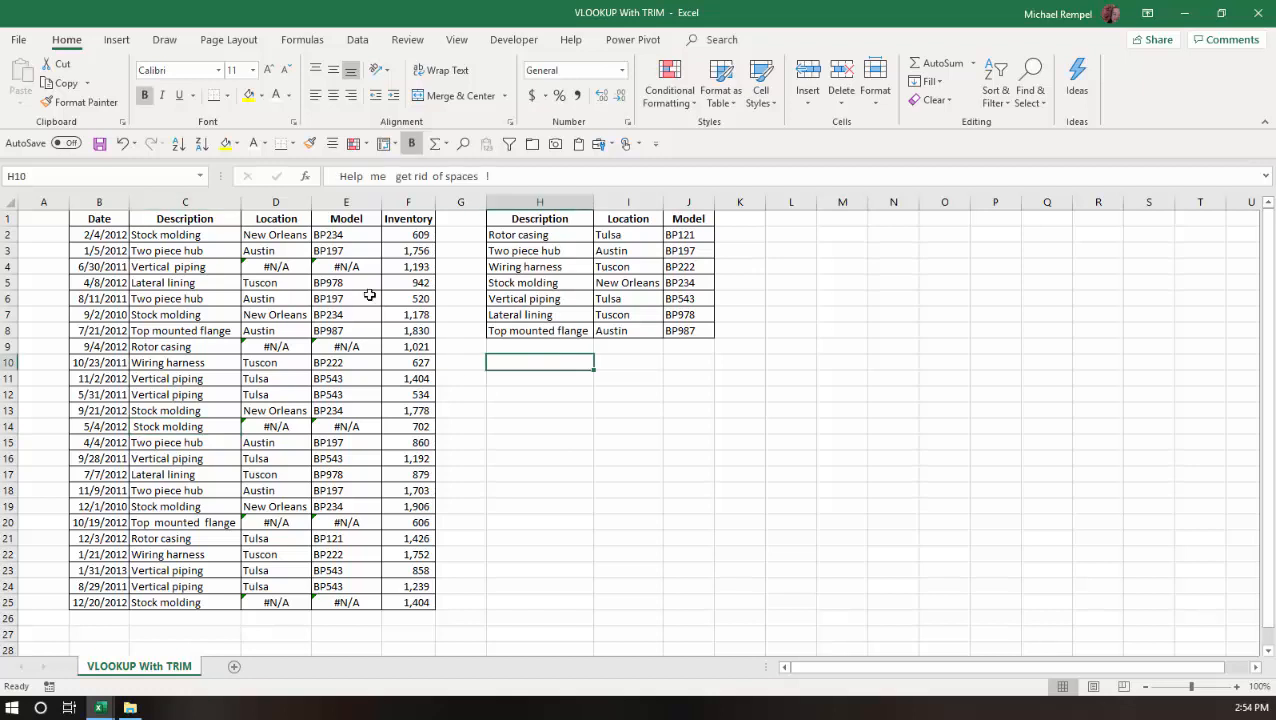
left_click(265, 144)
left_click(268, 170)
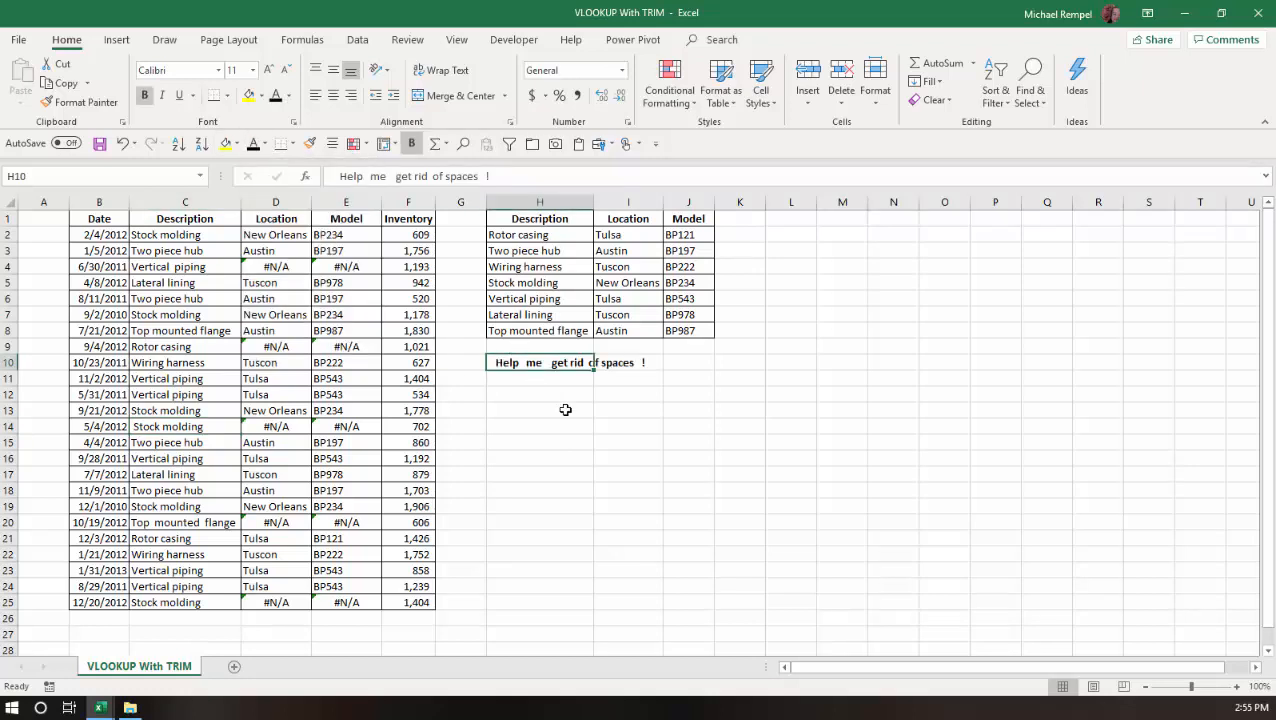
Step: Enter a TRIM formula in H11 that removes the extra spaces from the sample text in H10
left_click(570, 473)
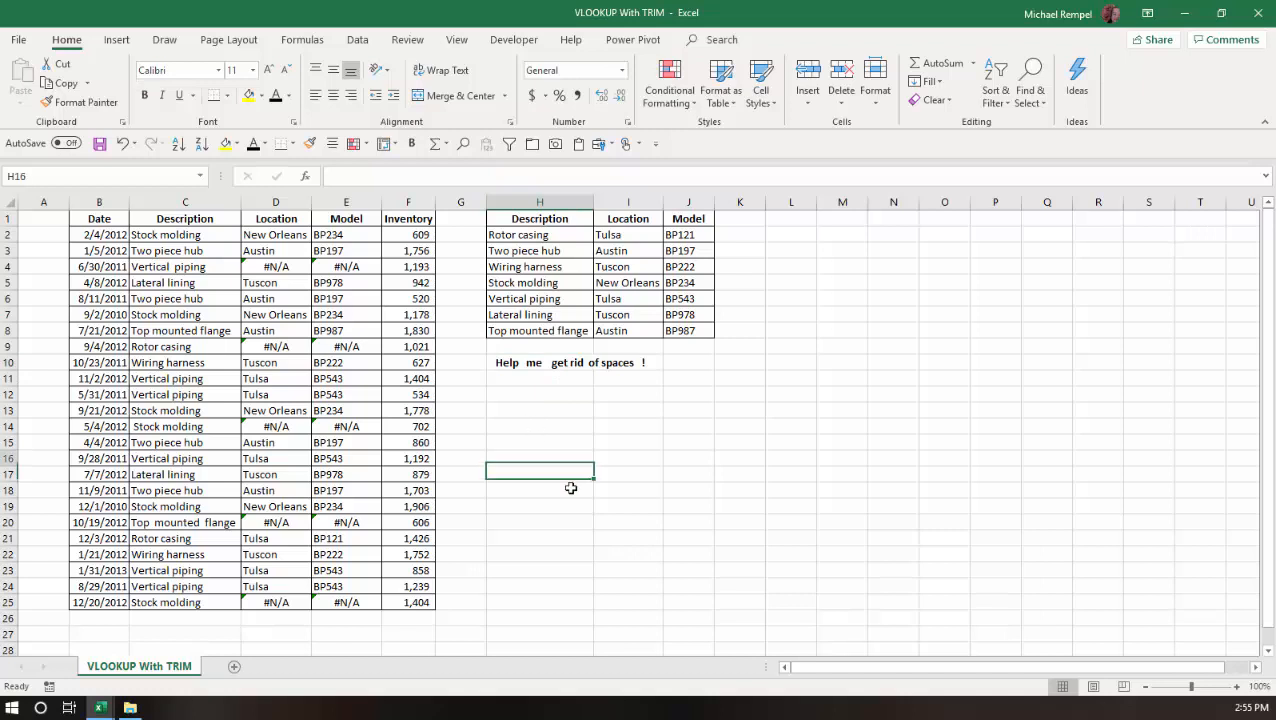
key("Up")
key("Up")
key("Up")
key("Up")
key("Up")
key("Up")
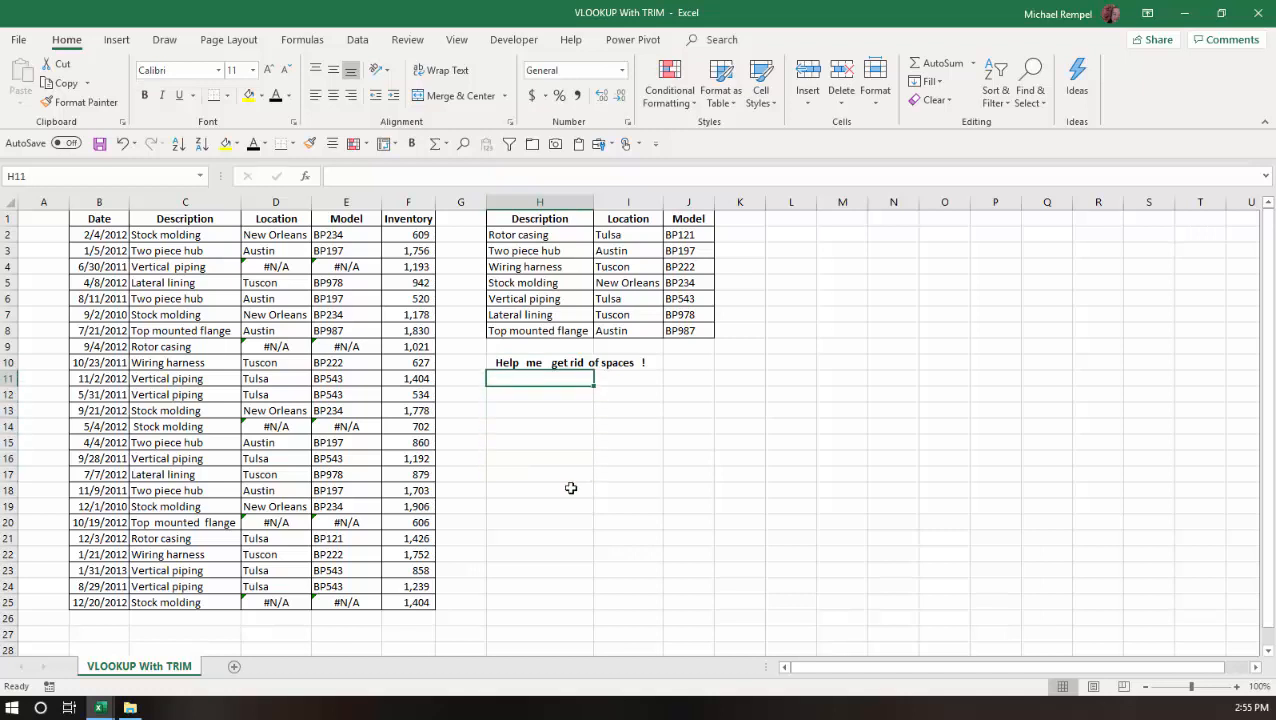
type("=TRIM(")
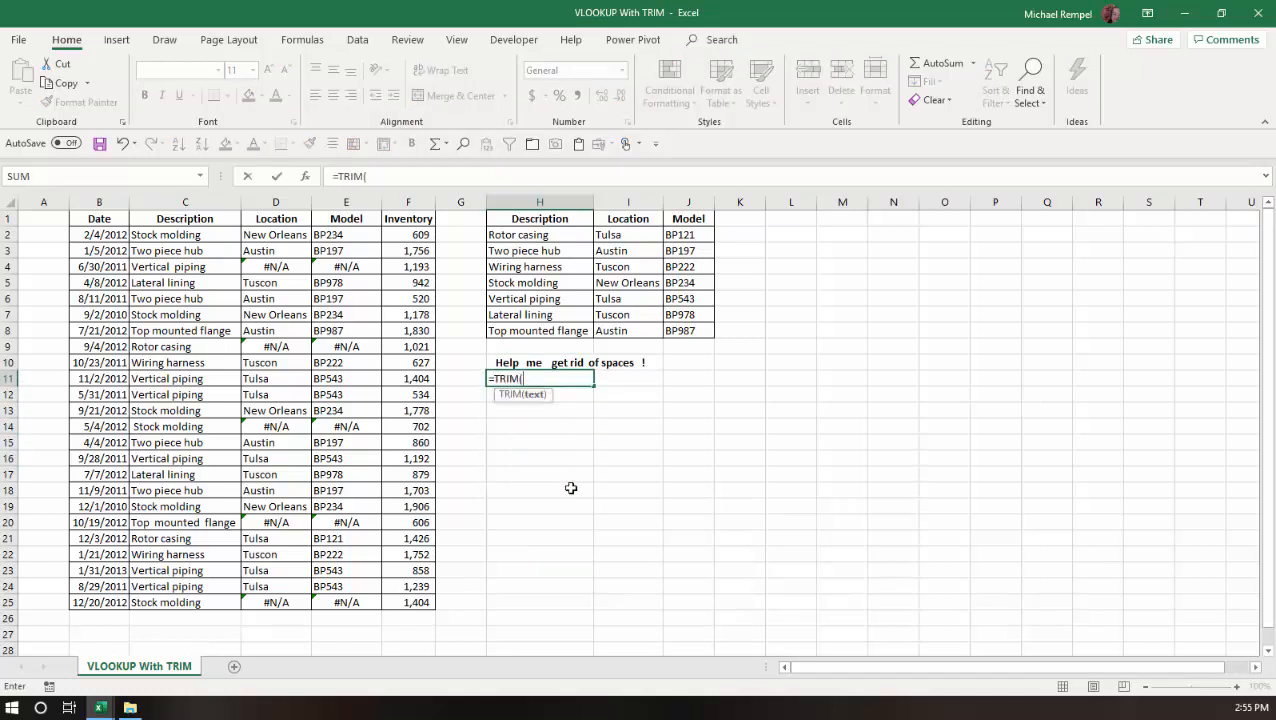
key("Up")
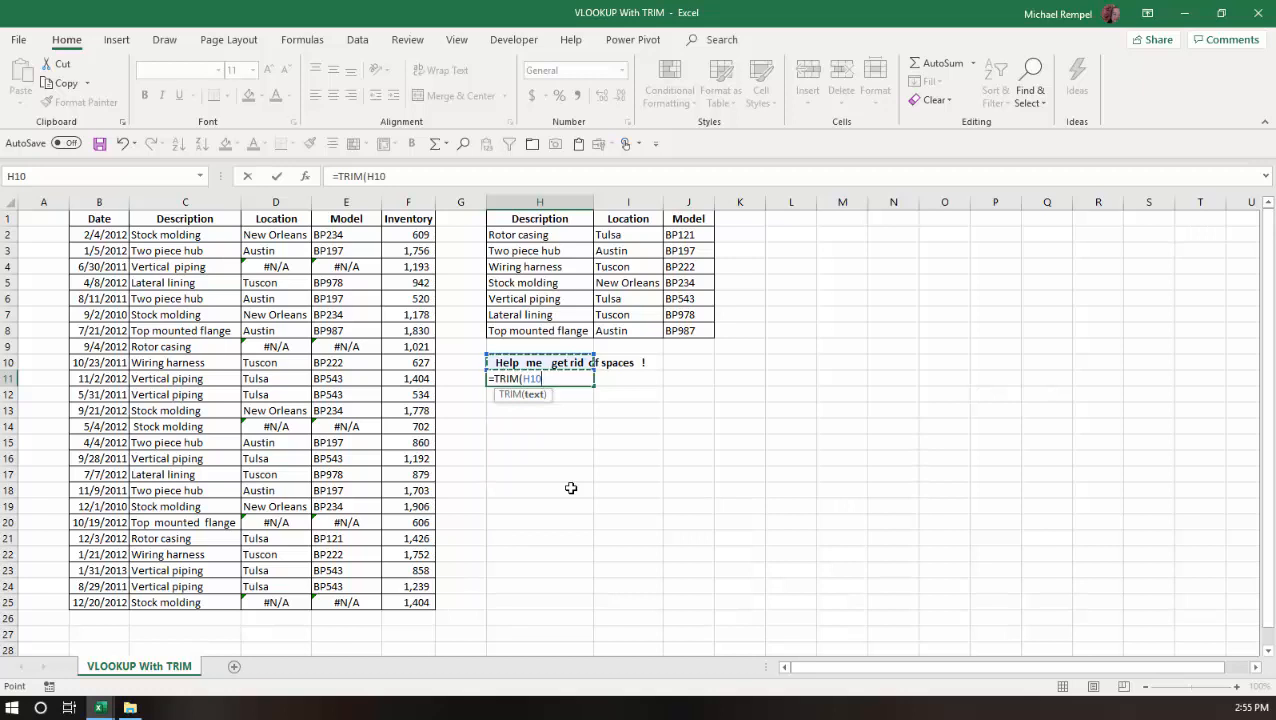
key("Return")
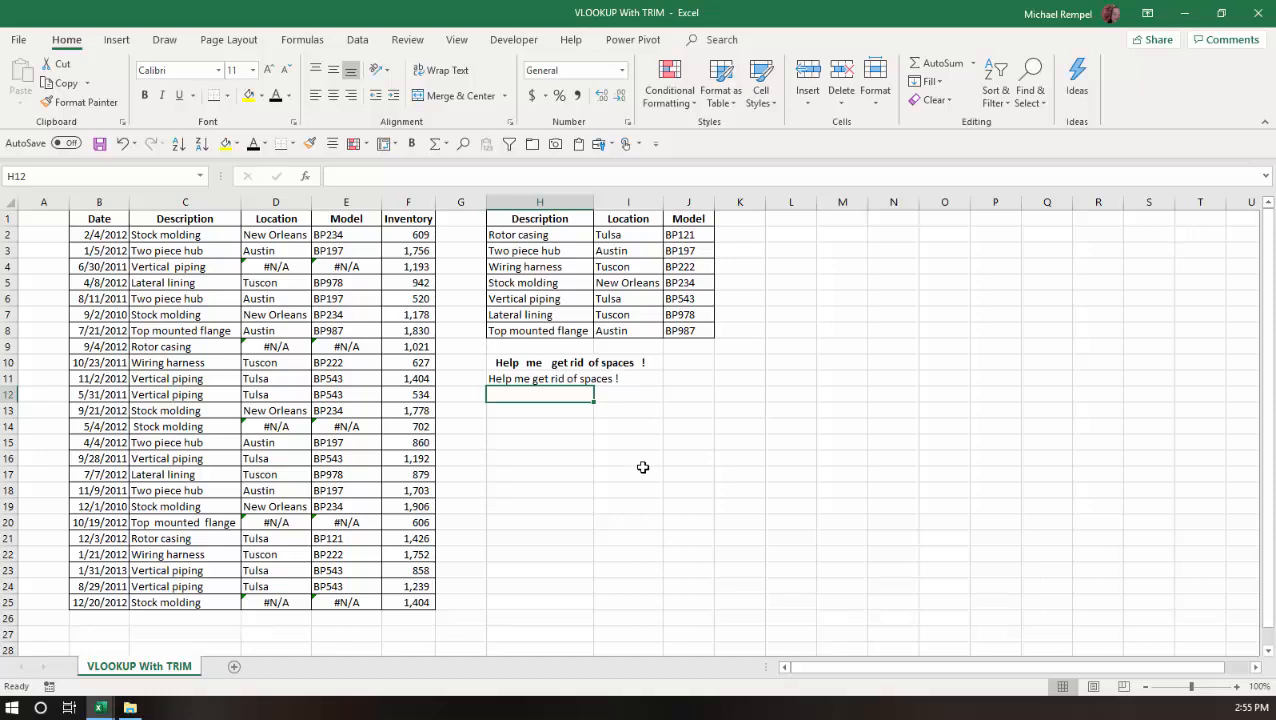
Step: View the built-in description of the TRIM function from H12, leaving the cell empty
type("=trim")
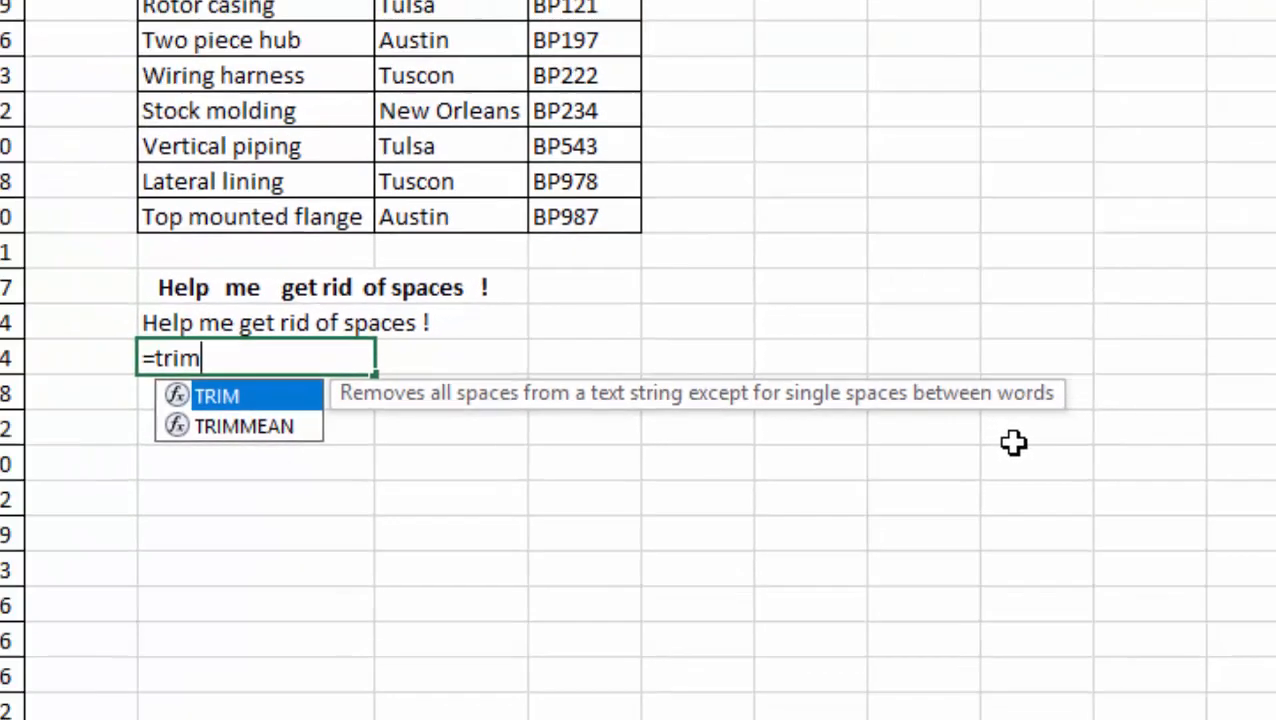
key("Escape")
key("Escape")
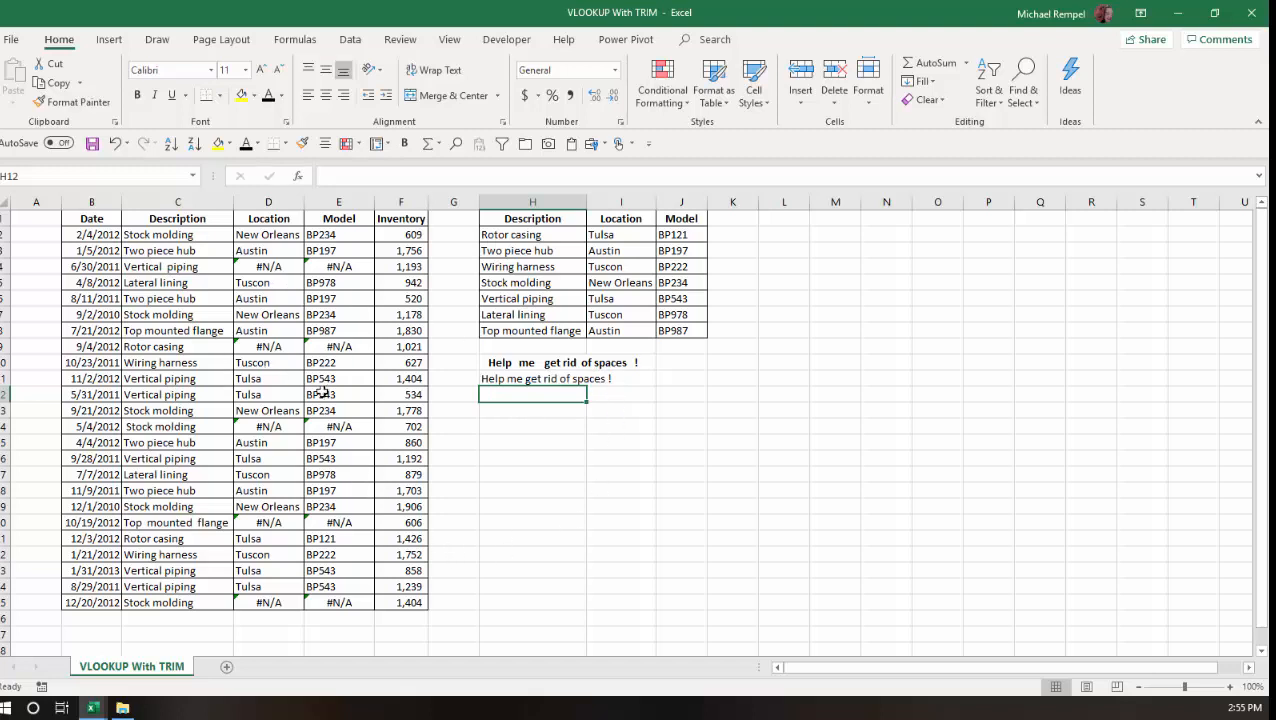
Step: Wrap the lookup value $C2 in TRIM within the VLOOKUP formula in D2
left_click(258, 235)
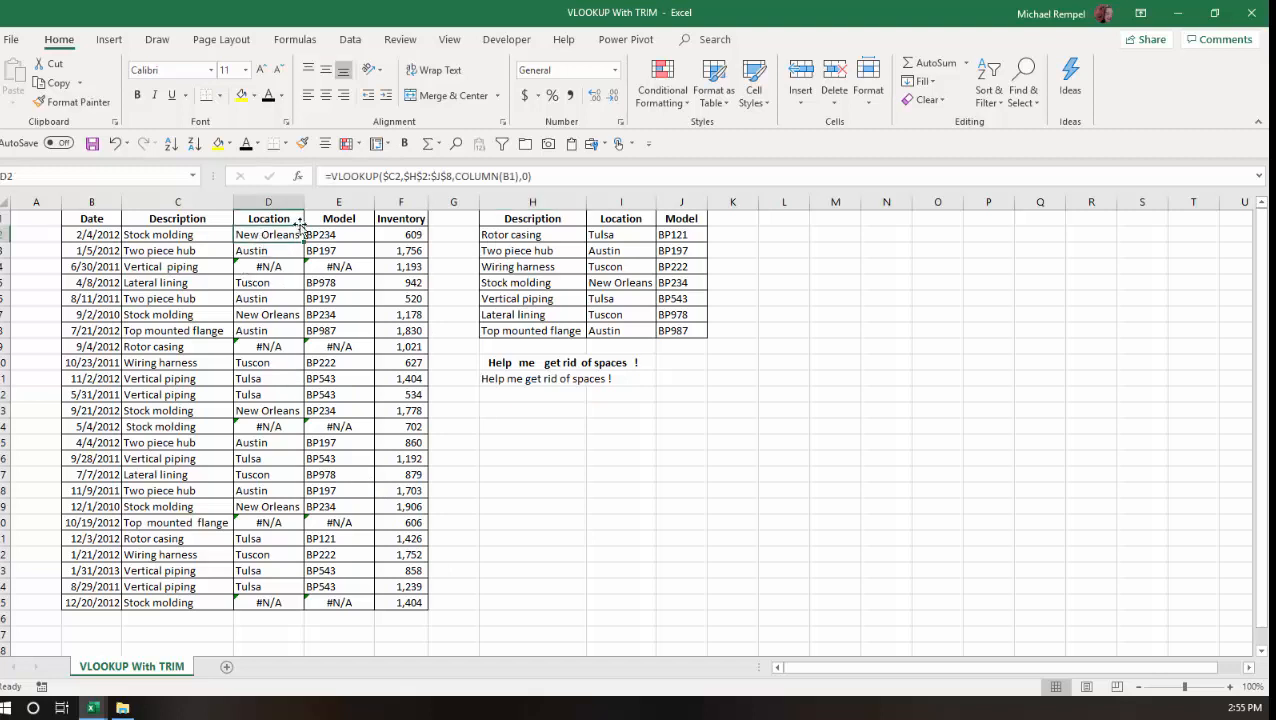
left_click(384, 176)
type("TRIM(")
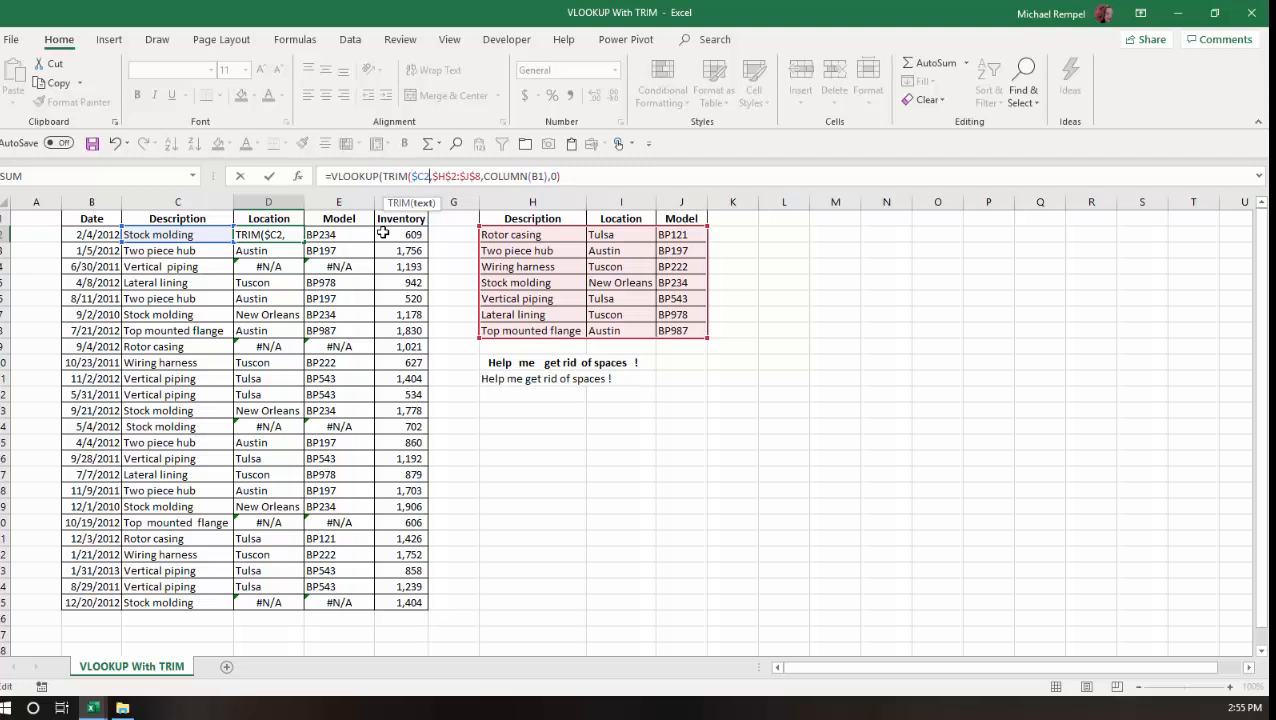
key("Right")
key("Right")
key("Right")
type(")")
key("Return")
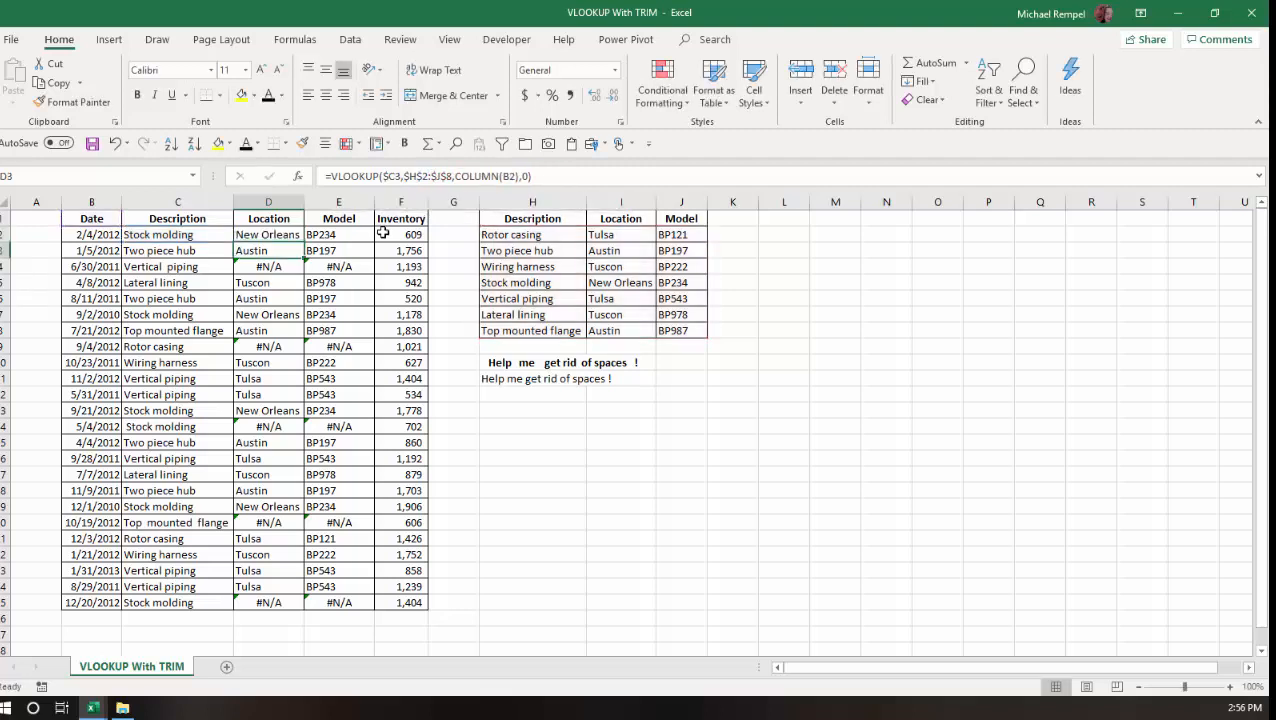
Step: Copy the D2 formula across to E2 and fill both the Location and Model columns down to row 25
left_click(296, 237)
left_click_drag(302, 245, 366, 242)
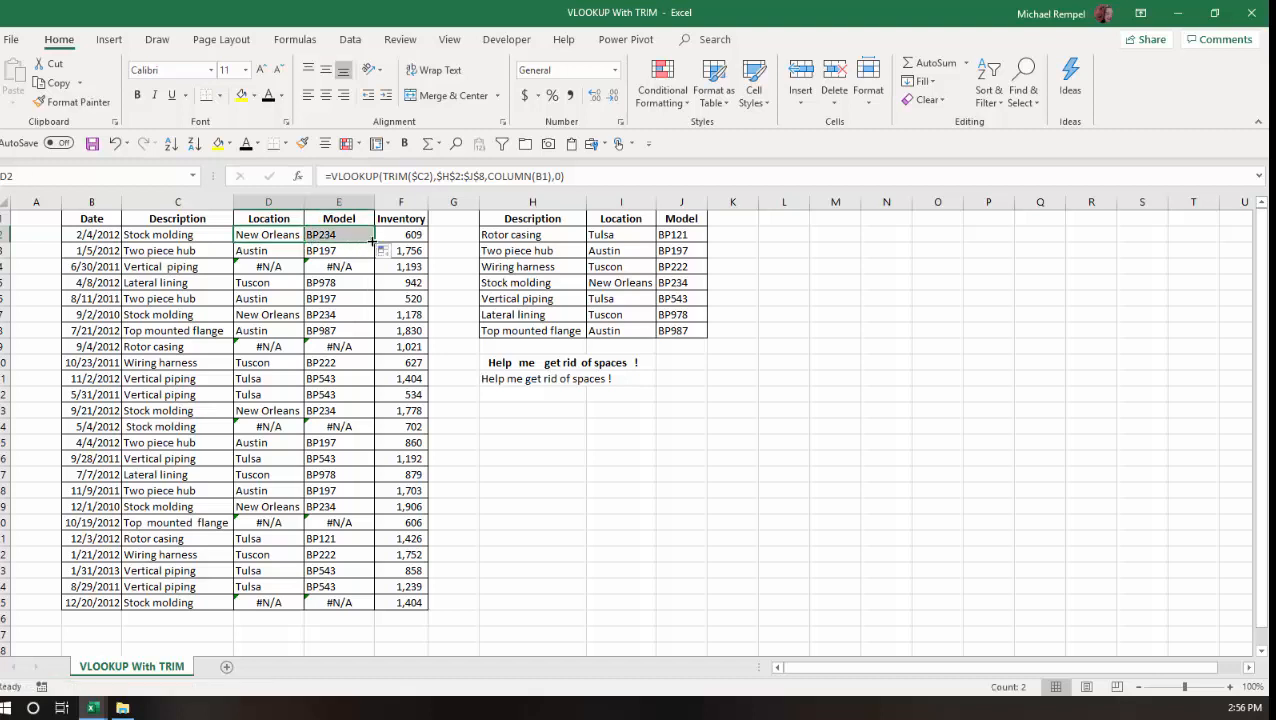
double_click(373, 242)
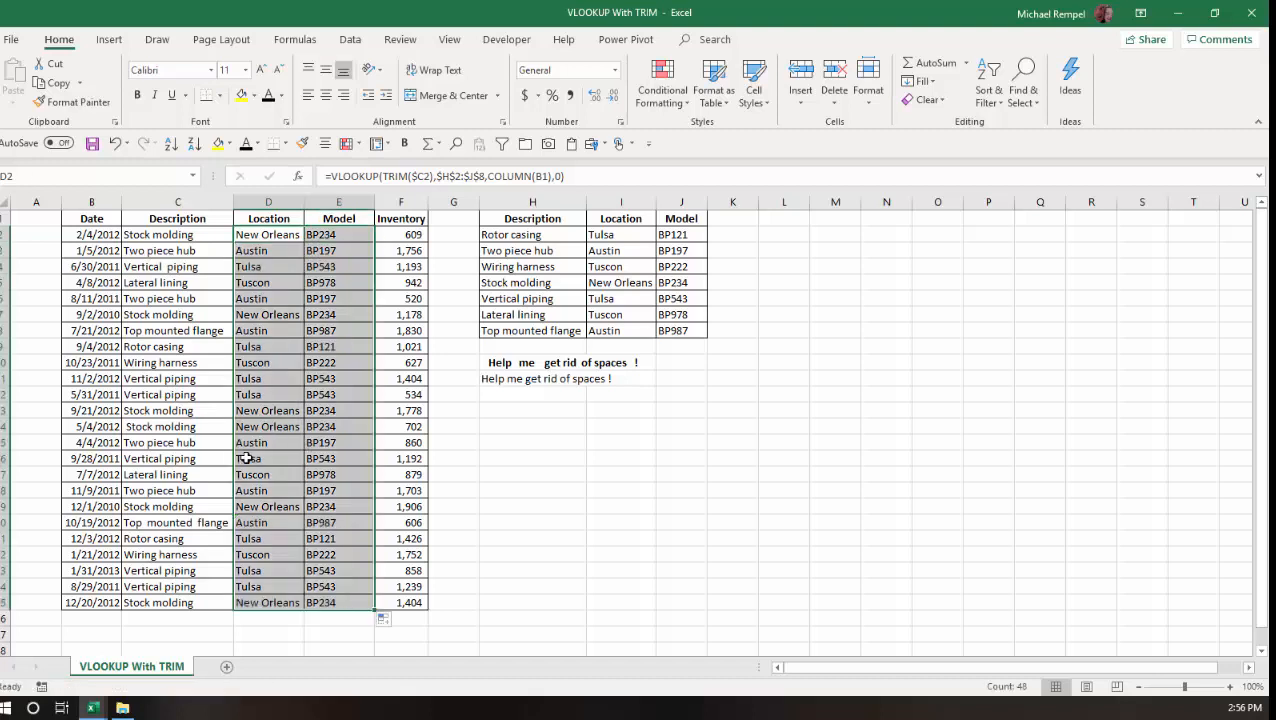